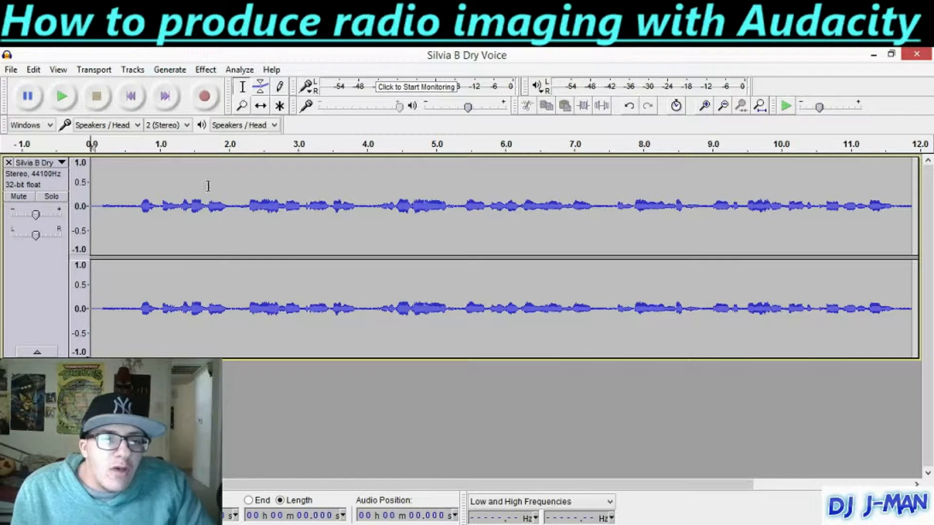
Trim the silence from the start and the end of the dry voice track
left_click(138, 213)
left_click_drag(138, 213, 81, 206)
key("Delete")
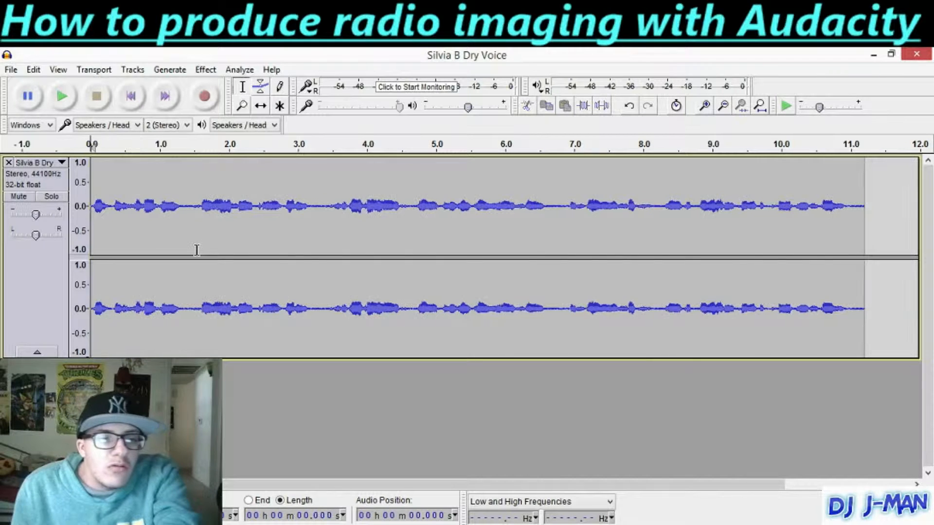
left_click_drag(847, 209, 864, 213)
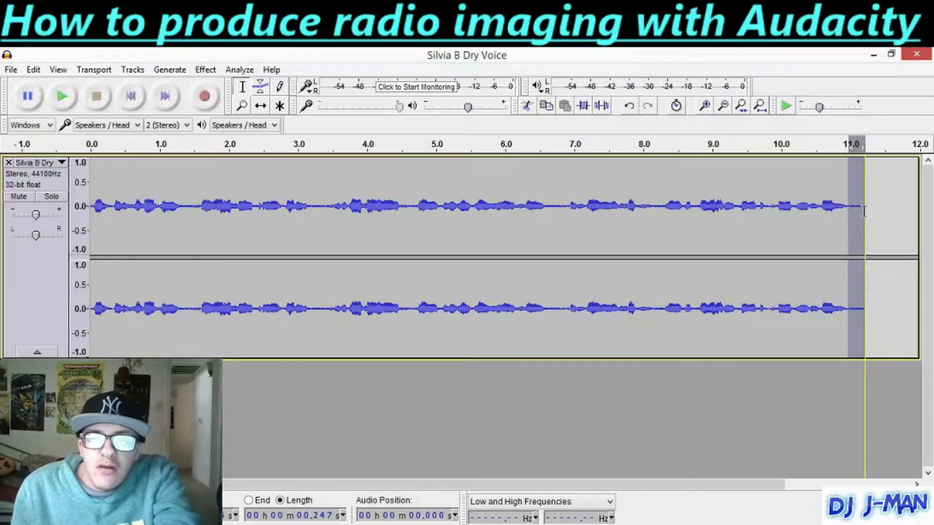
key("Delete")
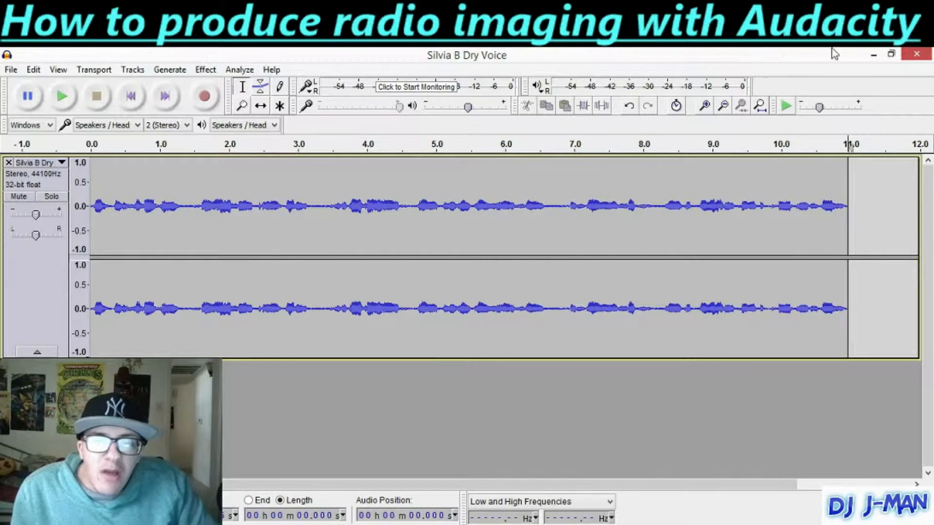
Import the DEAF KEV - Invincible music file and trim it to about 12 seconds, starting after its quiet 11-second intro
left_click(872, 55)
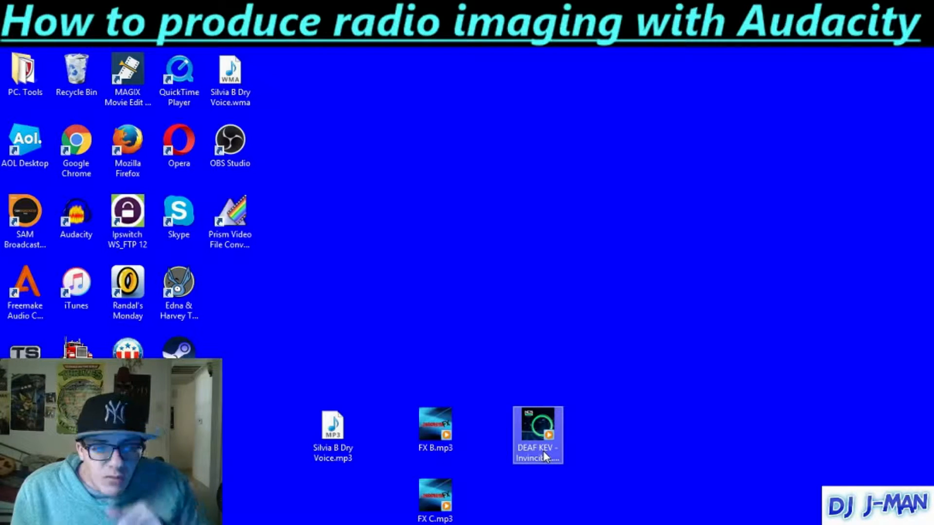
left_click_drag(545, 456, 399, 428)
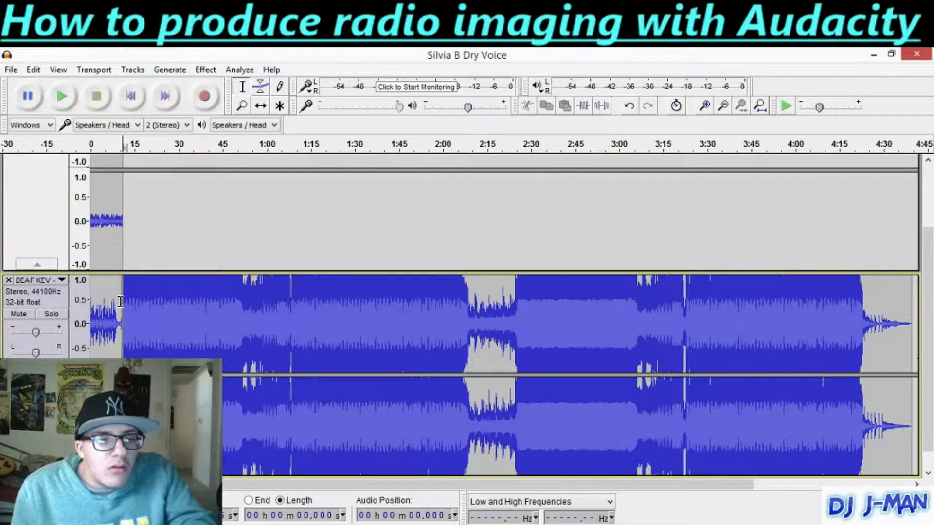
left_click_drag(121, 302, 80, 304)
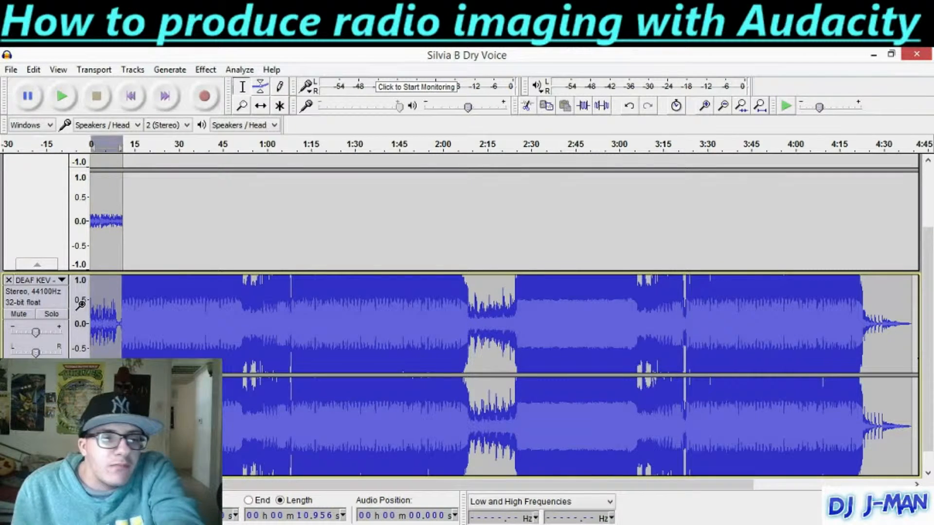
key("Delete")
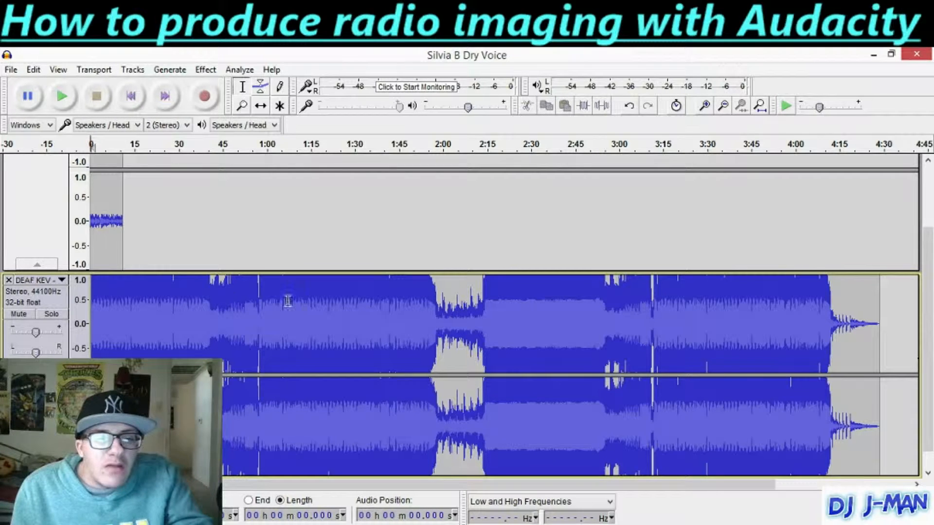
left_click_drag(126, 280, 875, 349)
key("Delete")
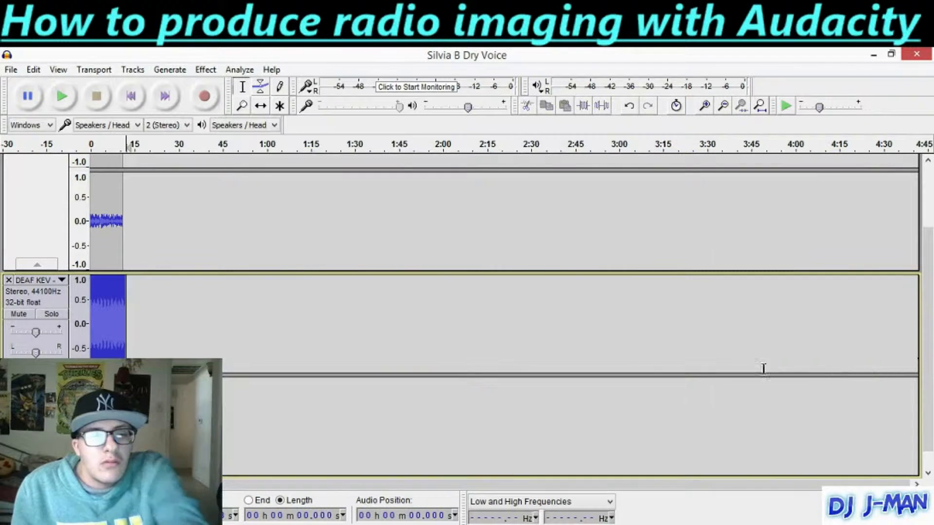
Play the voice and music together briefly, and lower the music track's gain to the minimum
scroll(276, 467, "up", 3)
scroll(275, 467, "down", 1)
scroll(486, 316, "up", 1)
scroll(486, 316, "down", 1)
scroll(486, 316, "up", 1)
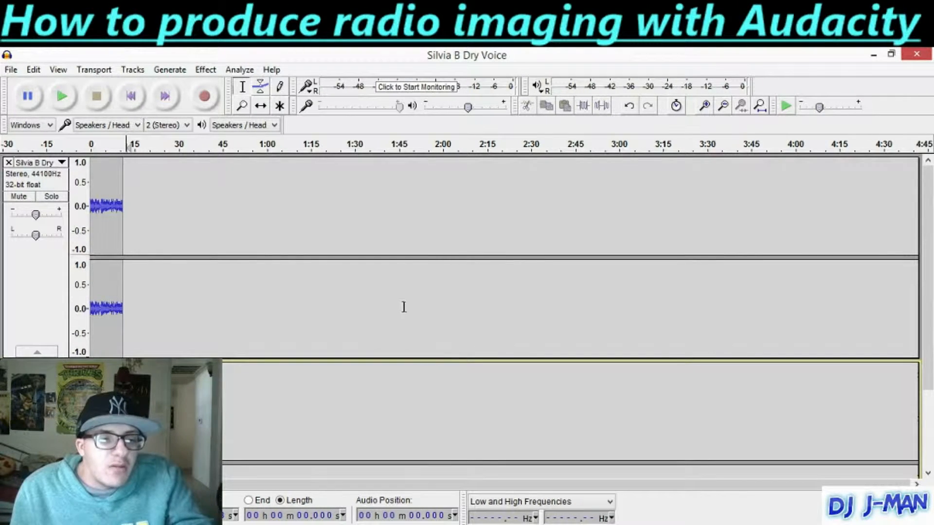
scroll(371, 354, "down", 1)
scroll(371, 347, "up", 1)
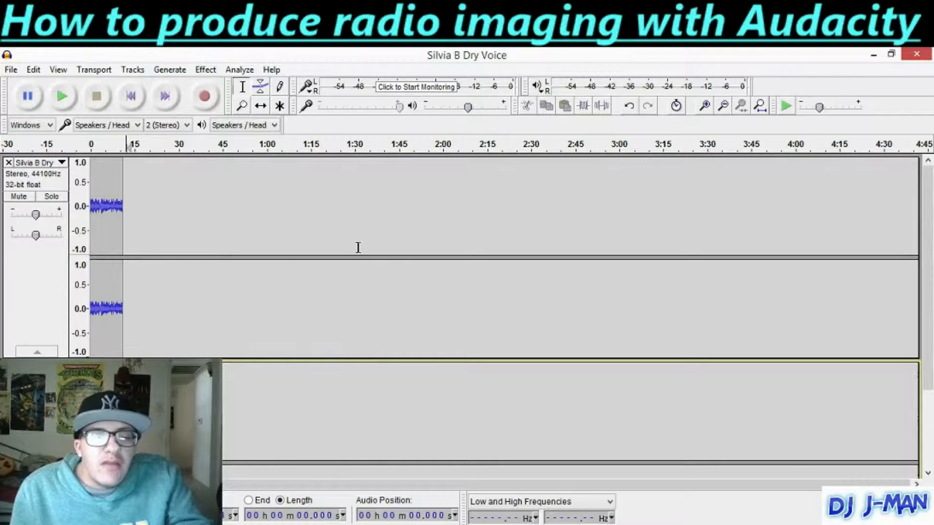
key("space")
key("space")
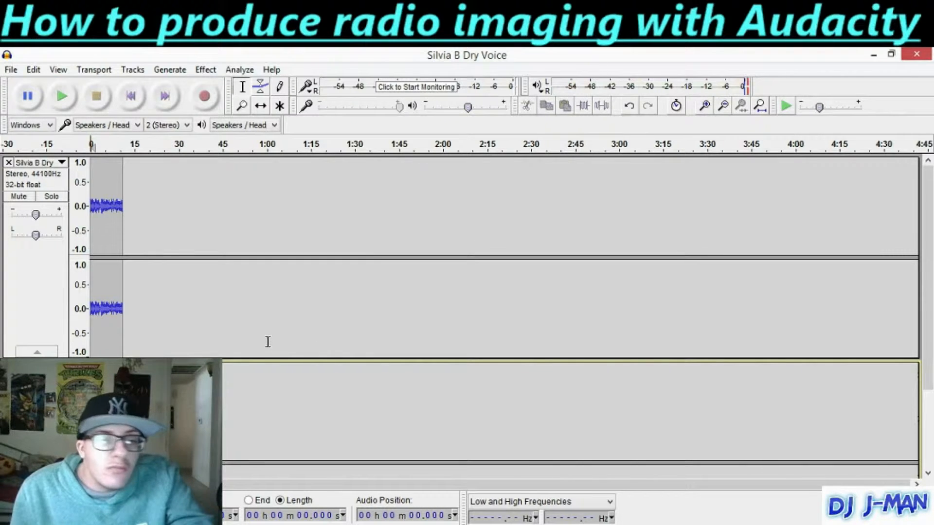
scroll(297, 343, "down", 2)
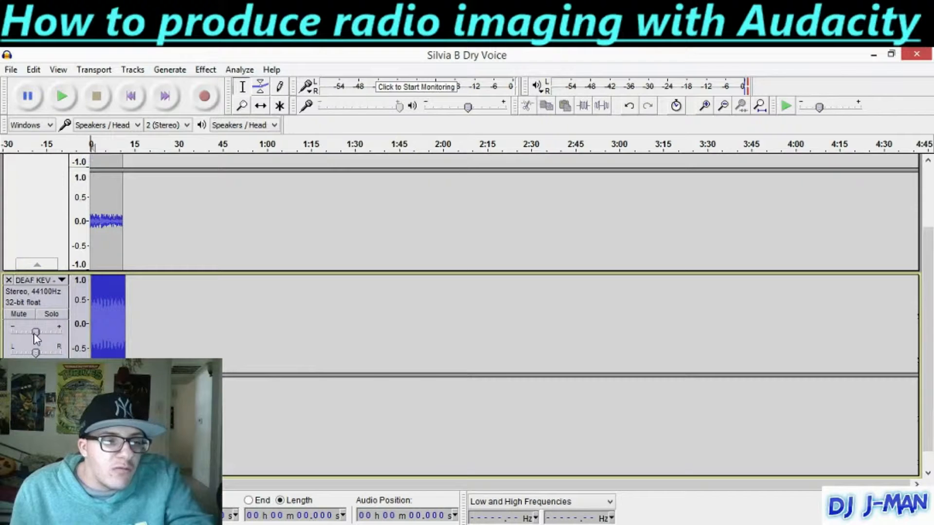
left_click_drag(35, 334, 5, 342)
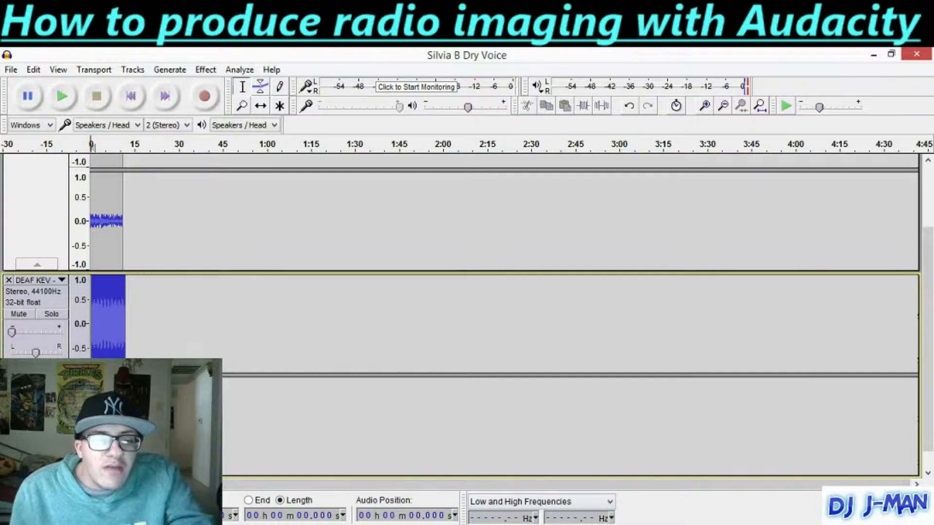
Import the sound effects FX B.mp3 and FX C.mp3 from the desktop as new tracks
left_click(873, 55)
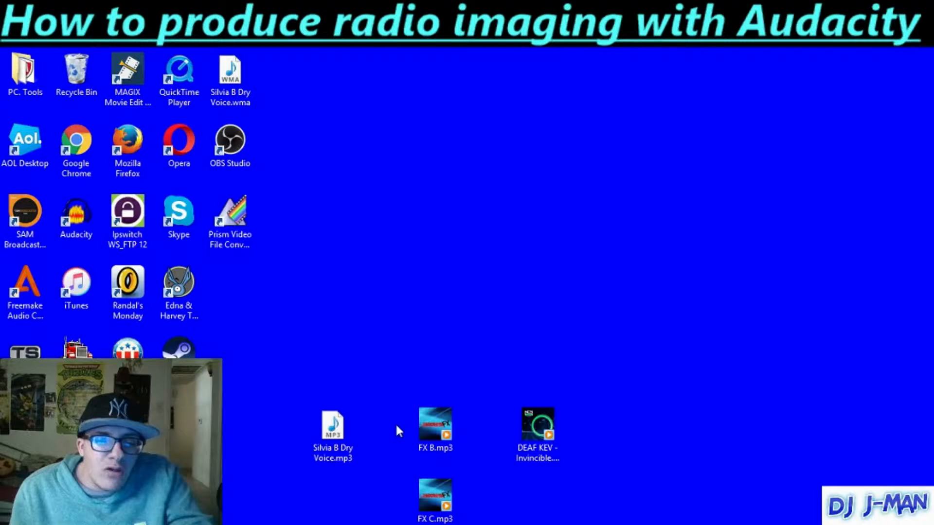
left_click_drag(399, 421, 464, 508)
left_click_drag(424, 437, 394, 398)
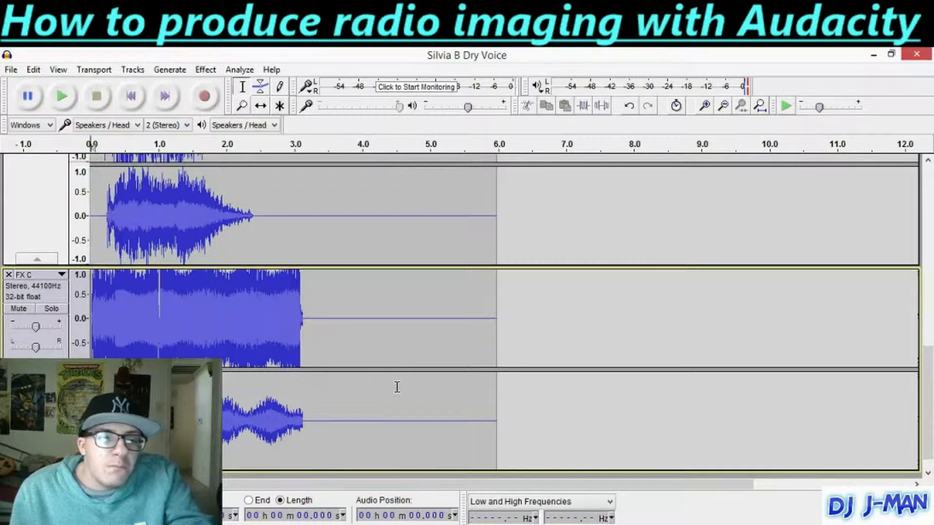
Delete the silence before and after the sound in the FX B track
scroll(355, 384, "down", 1)
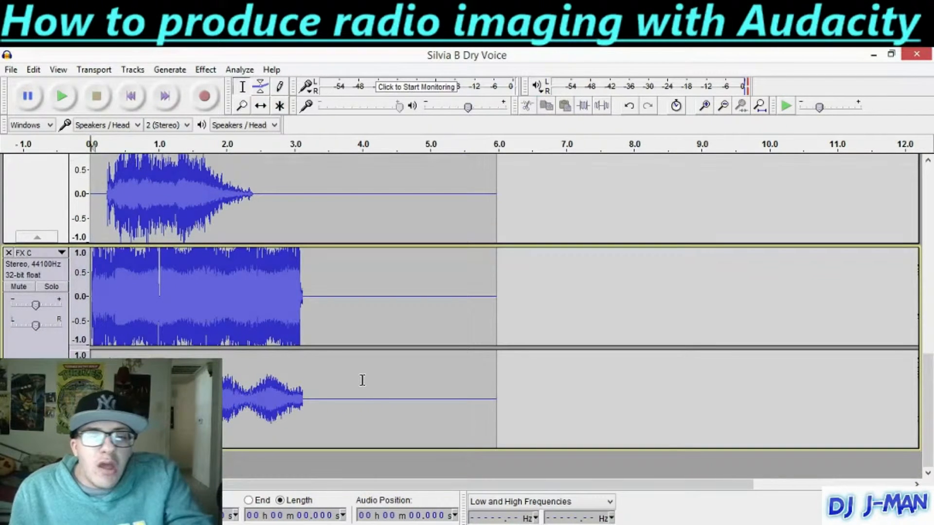
scroll(362, 380, "up", 2)
scroll(362, 380, "up", 6)
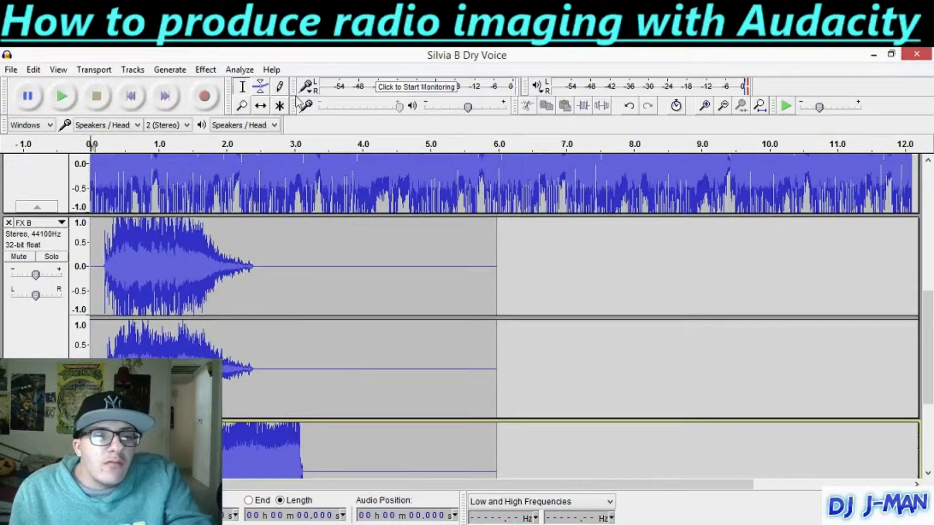
scroll(225, 275, "down", 2)
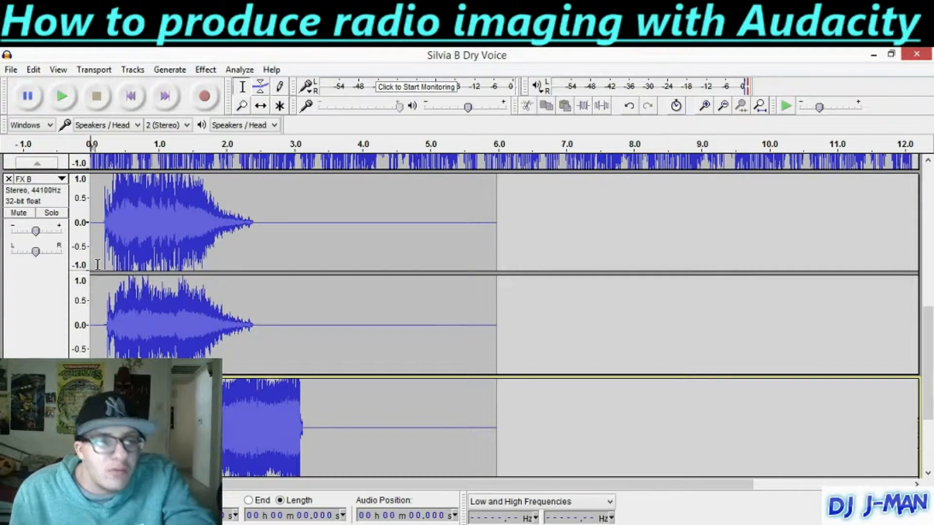
left_click_drag(104, 265, 71, 262)
key("Delete")
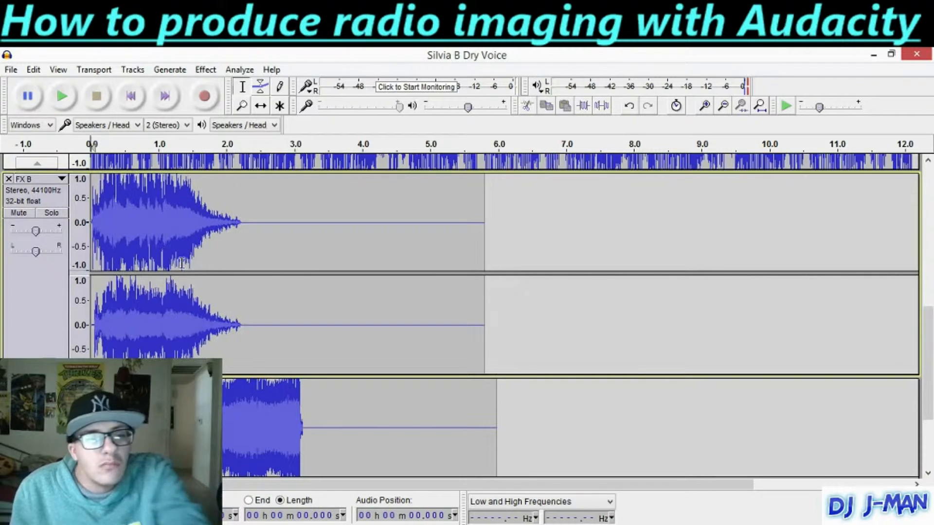
left_click(242, 238)
left_click_drag(241, 238, 491, 236)
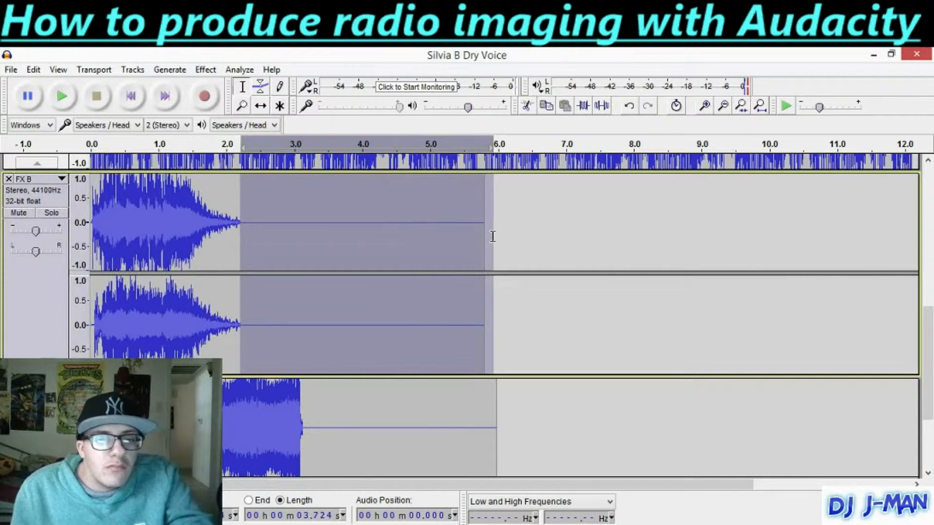
key("Delete")
Delete the trailing silence after about 3.2 seconds in the FX C track
scroll(465, 347, "down", 3)
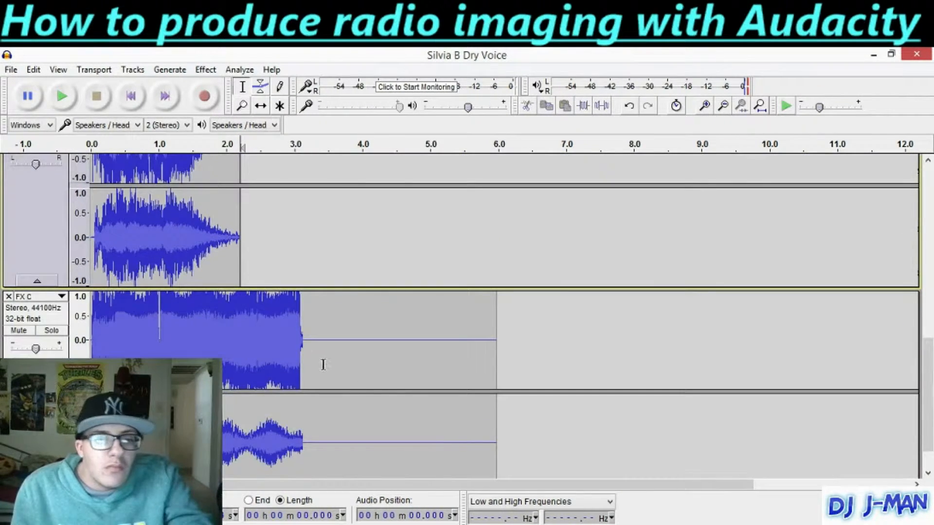
left_click_drag(308, 358, 495, 367)
scroll(495, 368, "down", 1)
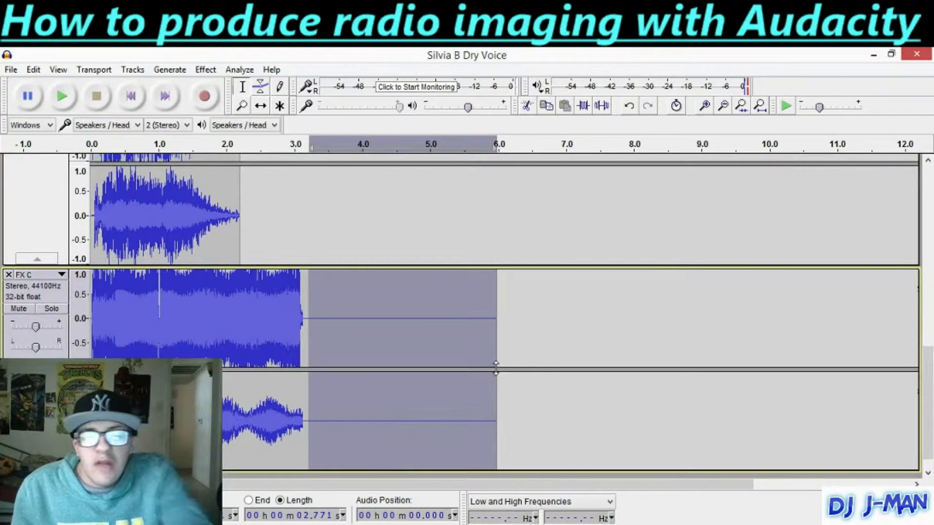
key("Delete")
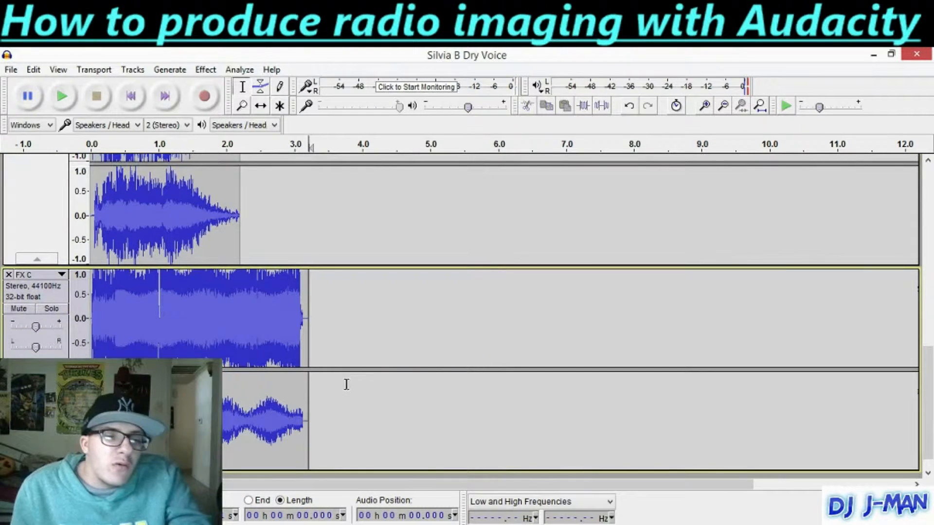
Look over the voice, music, FX B and FX C tracks in the project
scroll(350, 391, "up", 3)
scroll(350, 390, "up", 2)
scroll(346, 376, "down", 1)
scroll(346, 376, "up", 4)
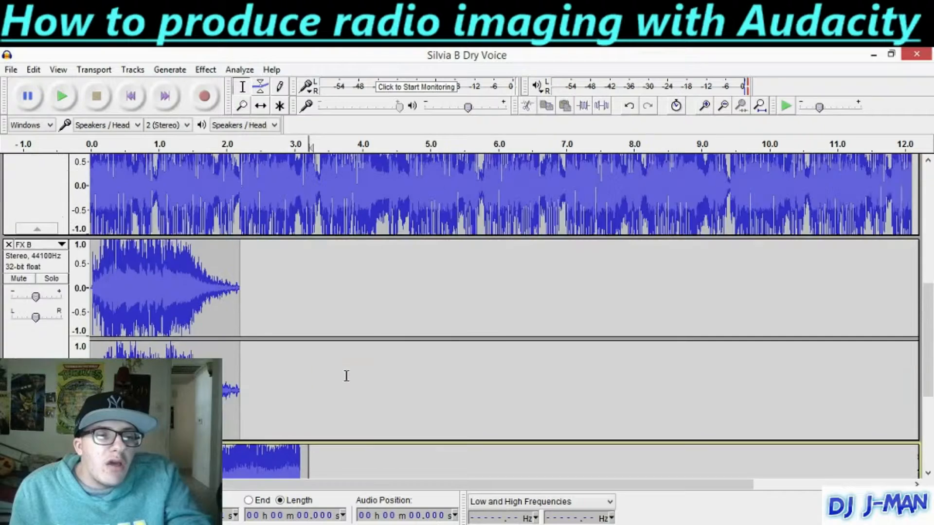
scroll(346, 376, "down", 2)
scroll(346, 376, "up", 3)
scroll(346, 376, "down", 2)
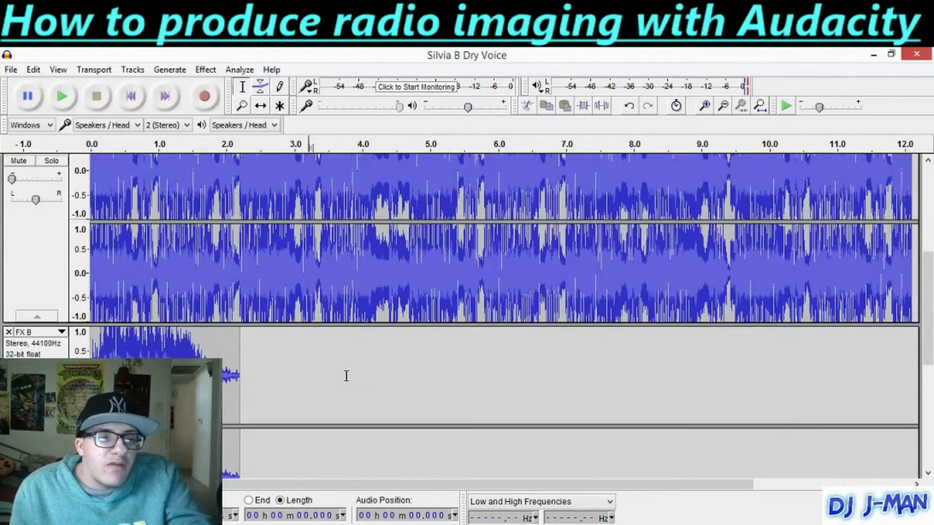
scroll(346, 375, "up", 8)
scroll(346, 376, "down", 8)
scroll(345, 375, "down", 6)
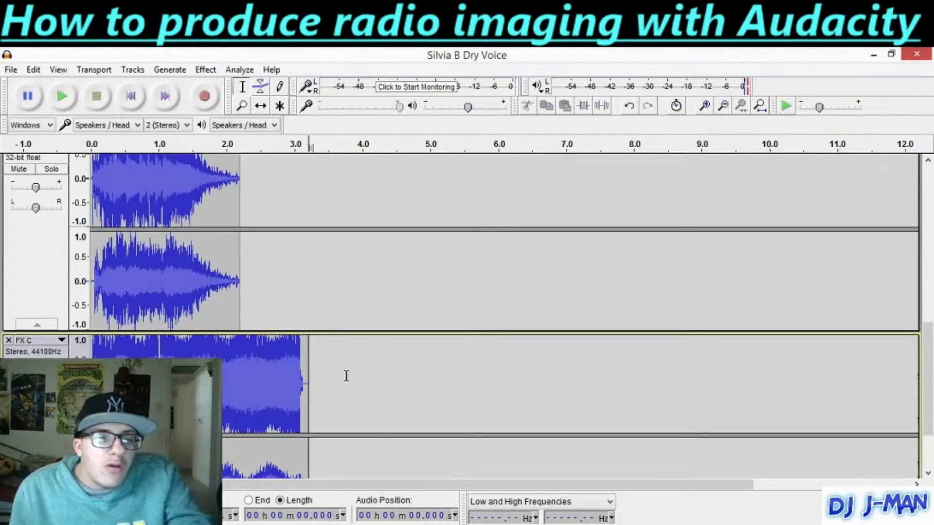
Solo the FX B track and play it from the start of the project
scroll(288, 339, "up", 3)
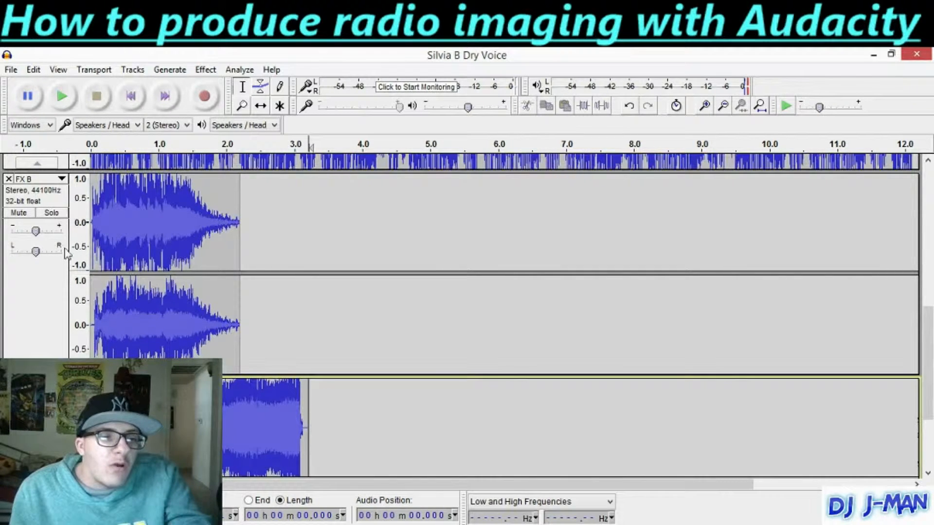
left_click(52, 212)
scroll(272, 287, "down", 4)
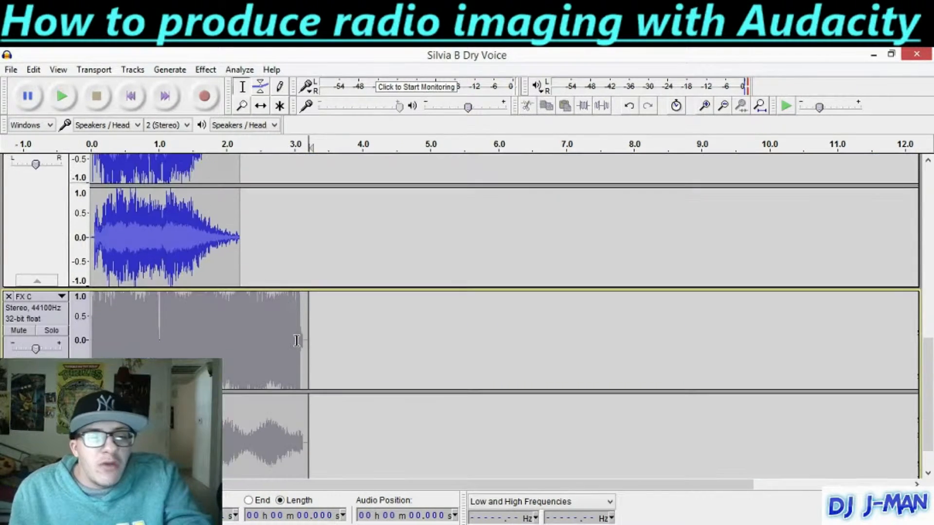
scroll(296, 341, "up", 6)
scroll(296, 341, "up", 6)
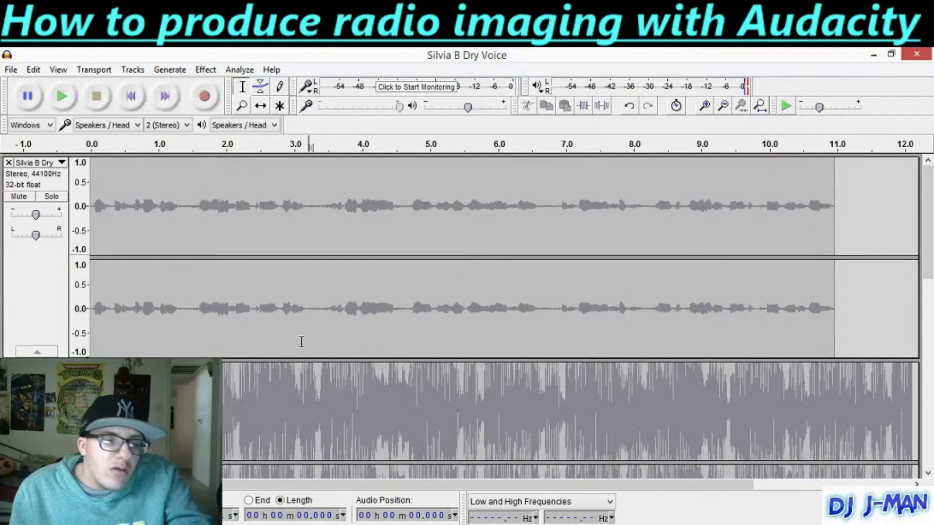
scroll(302, 342, "down", 5)
scroll(301, 342, "up", 4)
scroll(301, 341, "down", 3)
scroll(297, 333, "up", 1)
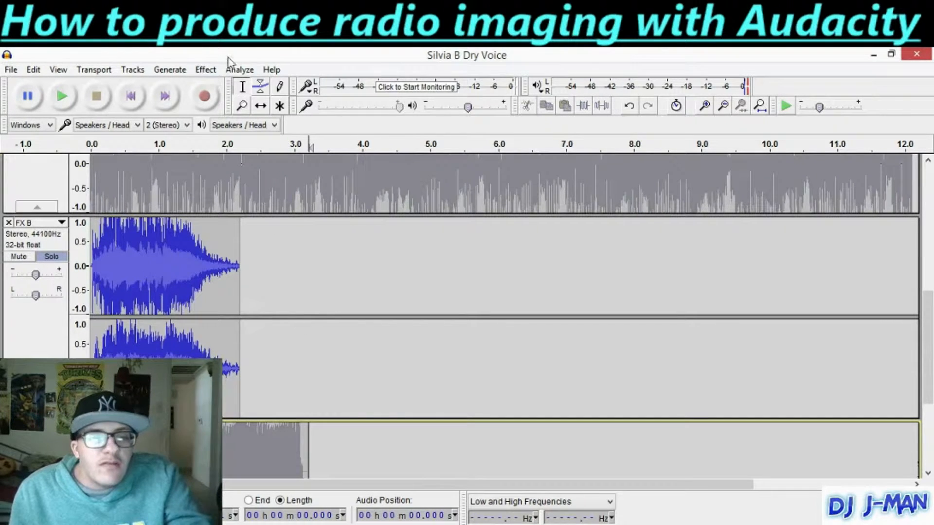
left_click(136, 97)
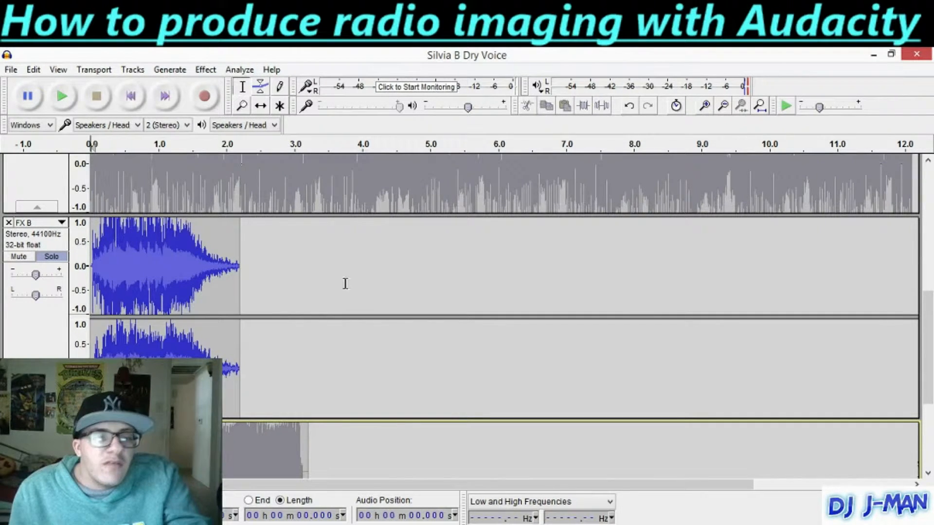
key("space")
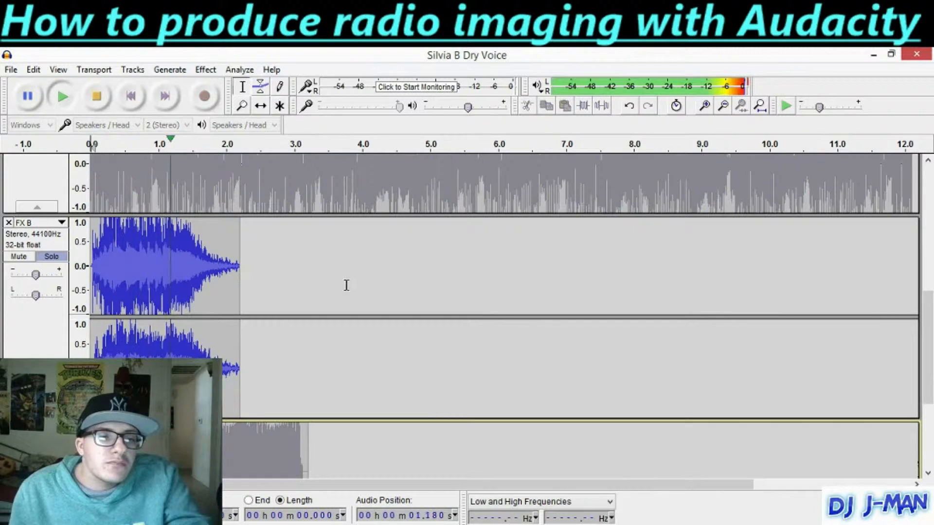
key("space")
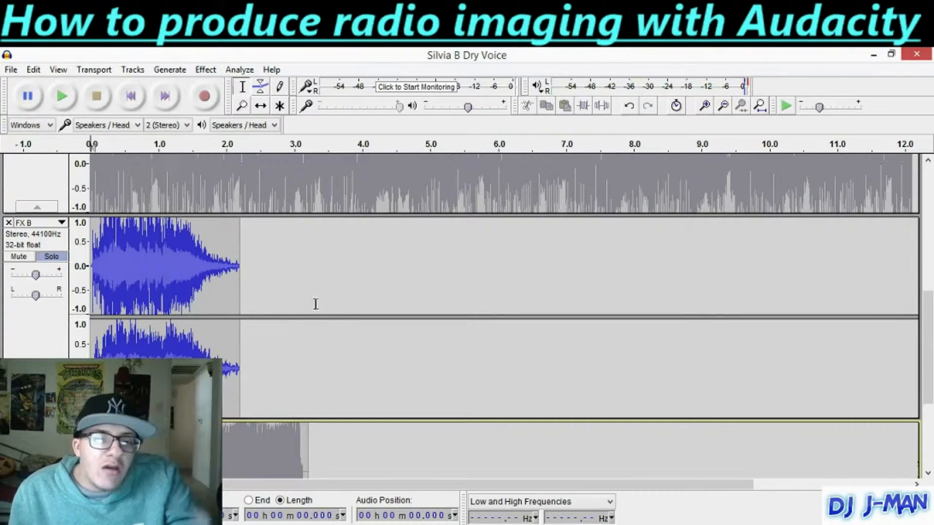
Shift the FX B clip along the timeline so that it starts at about 10.1 seconds, near the end of the music
left_click(261, 106)
left_click_drag(193, 288, 807, 305)
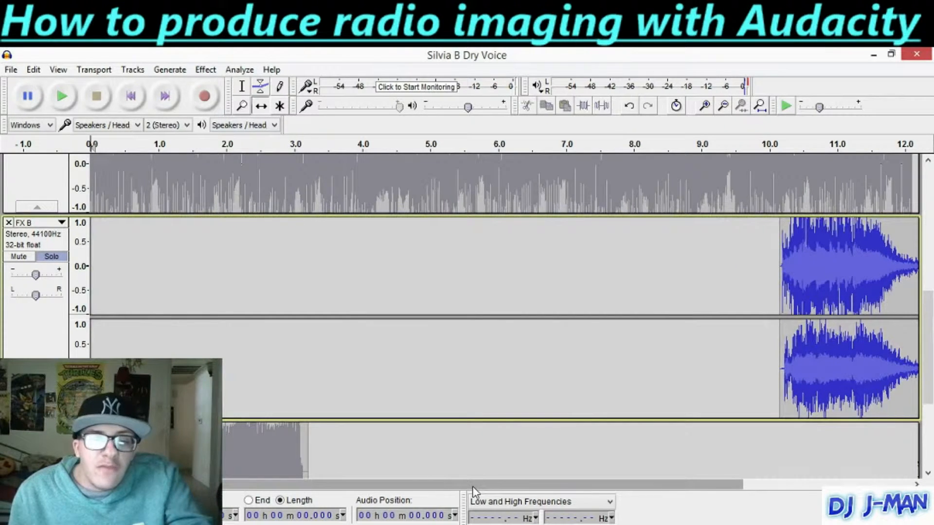
left_click_drag(469, 489, 612, 466)
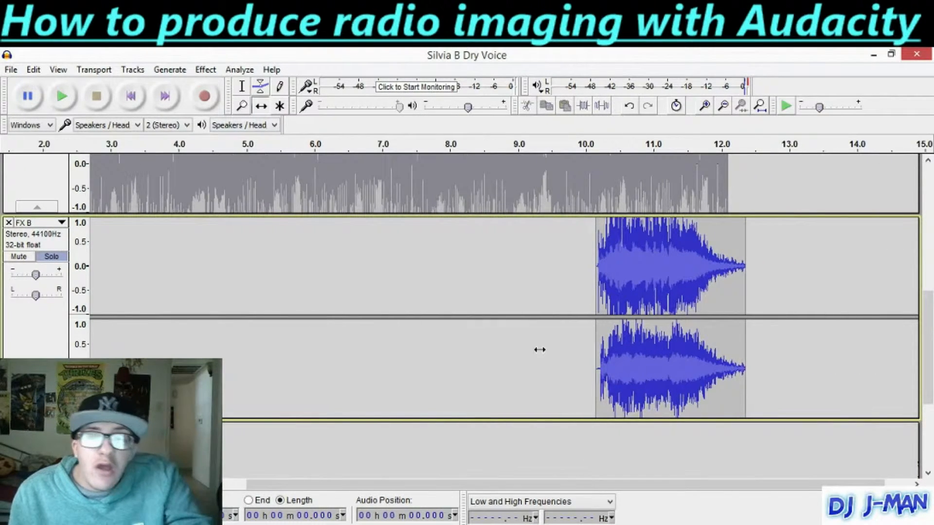
Shift the FX B clip along the timeline so that it starts at about 12.1 seconds, right at the end of the music
left_click_drag(681, 294, 807, 279)
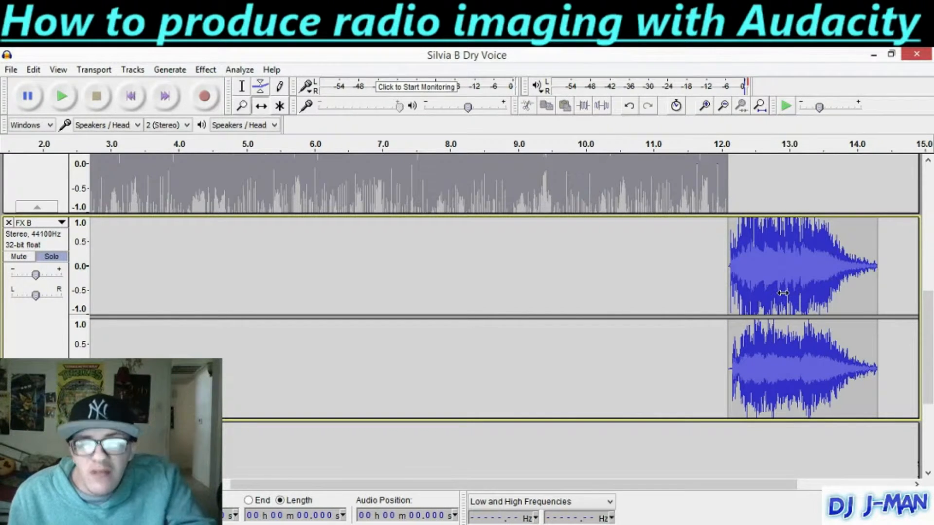
scroll(581, 333, "down", 3)
left_click_drag(362, 485, 230, 472)
scroll(492, 411, "up", 5)
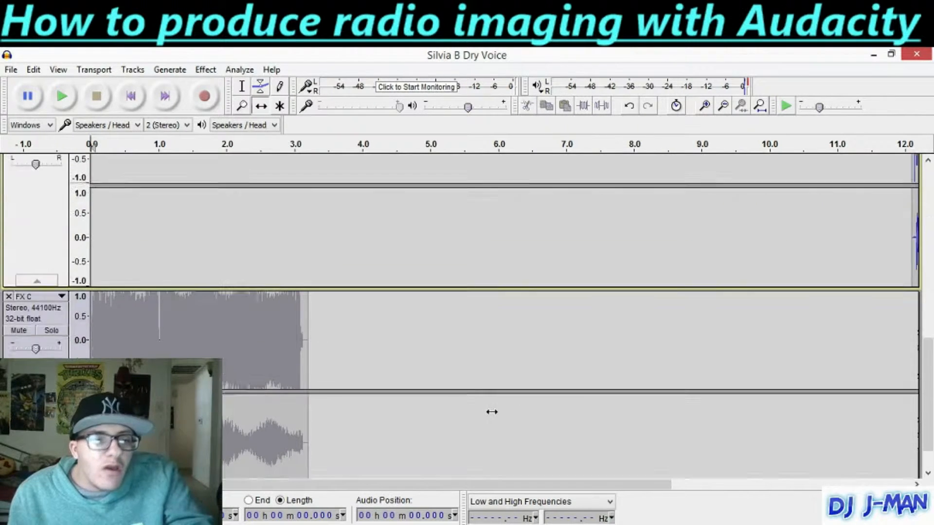
scroll(490, 407, "down", 3)
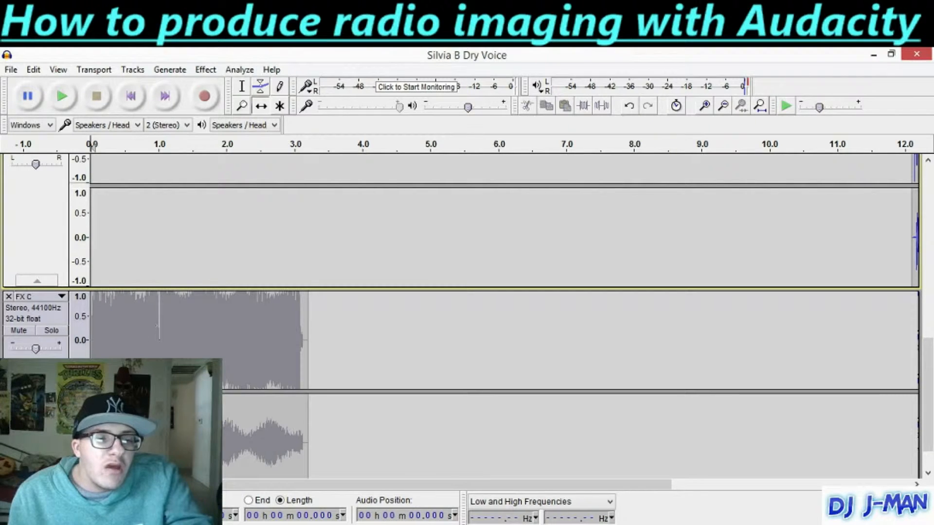
scroll(229, 373, "up", 4)
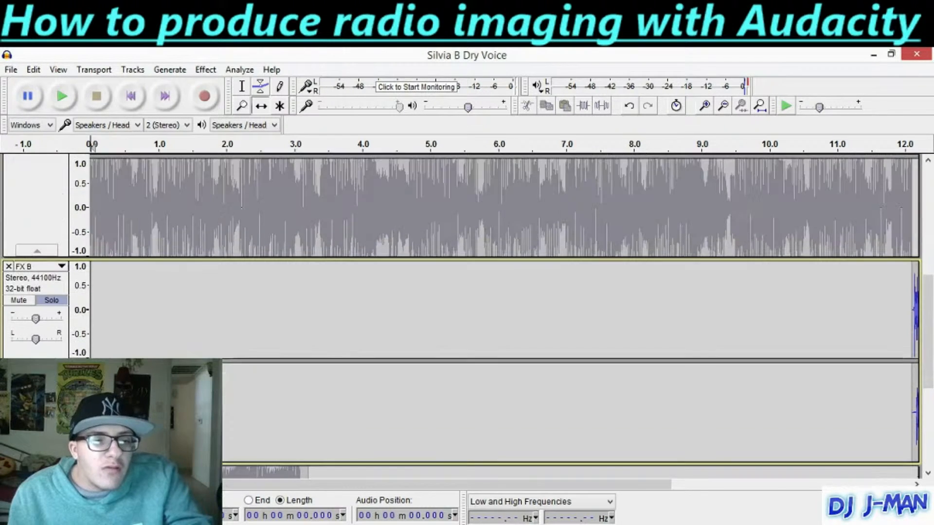
Turn off solo on the FX B track so that all tracks are audible together
key("ctrl+a")
scroll(188, 350, "down", 3)
scroll(340, 364, "down", 2)
scroll(497, 383, "up", 2)
scroll(497, 382, "down", 3)
scroll(496, 383, "up", 4)
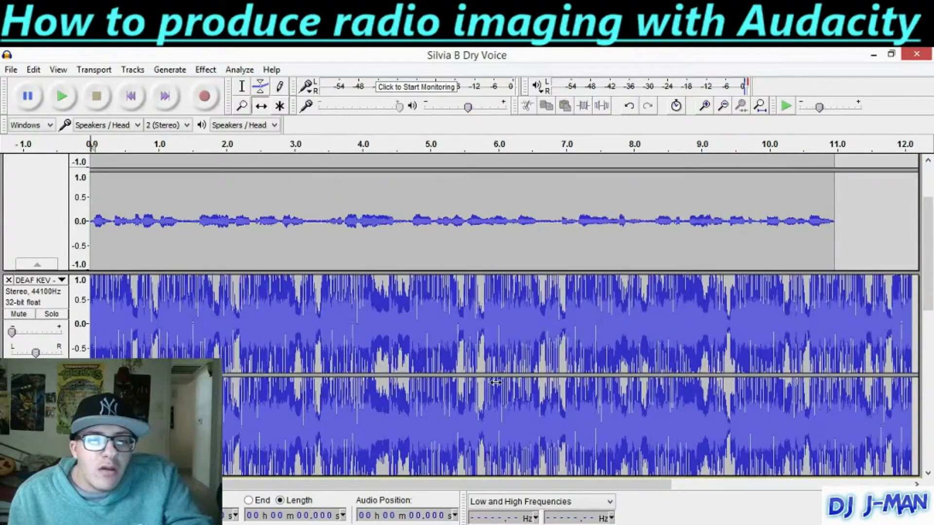
Delete the last part of the DEAF KEV music track after about 11 seconds, just past the end of the voice
scroll(496, 383, "down", 2)
left_click_drag(455, 484, 615, 484)
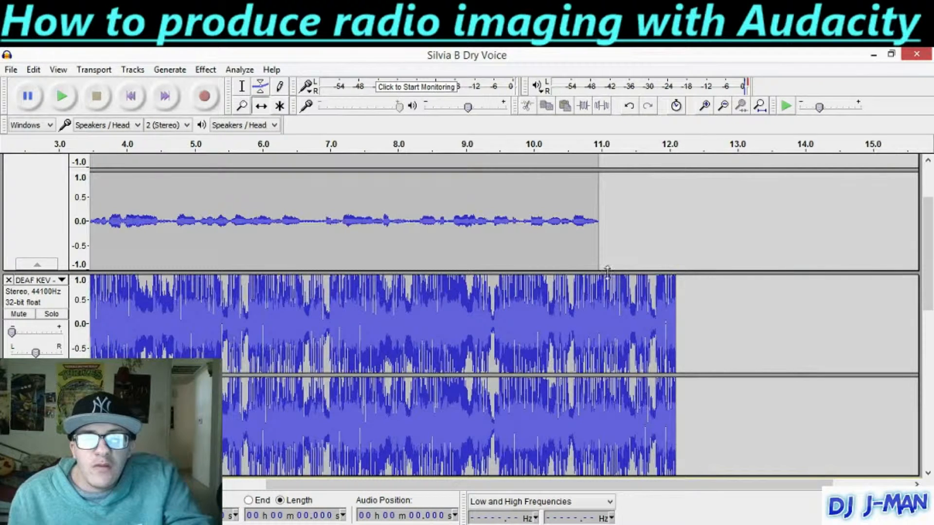
left_click_drag(604, 282, 680, 281)
left_click(242, 87)
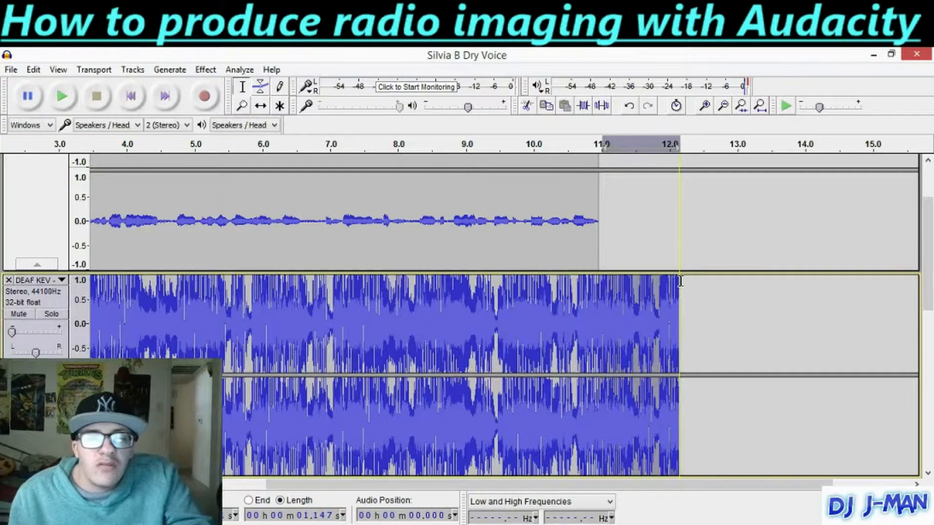
key("Delete")
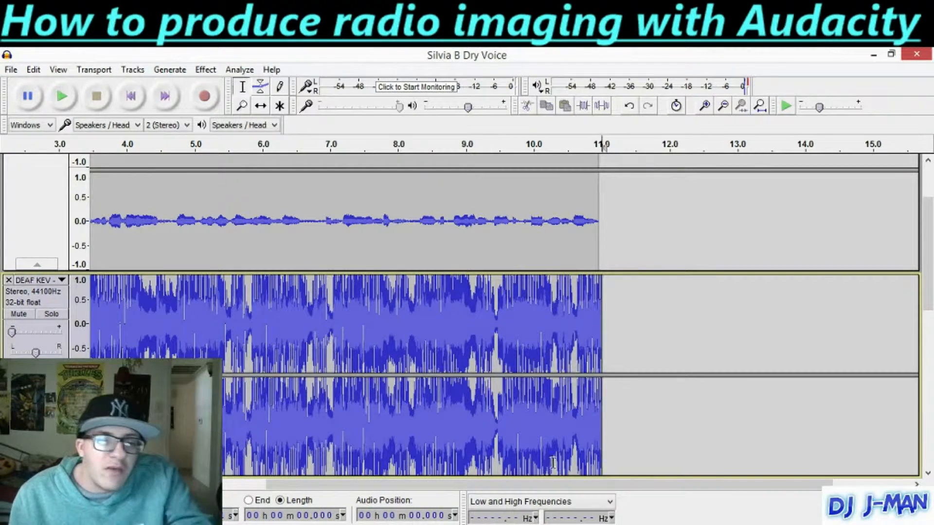
Shift the FX B clip so that it starts at about 11 seconds, directly where the trimmed music ends
left_click_drag(552, 485, 337, 487)
scroll(374, 396, "down", 5)
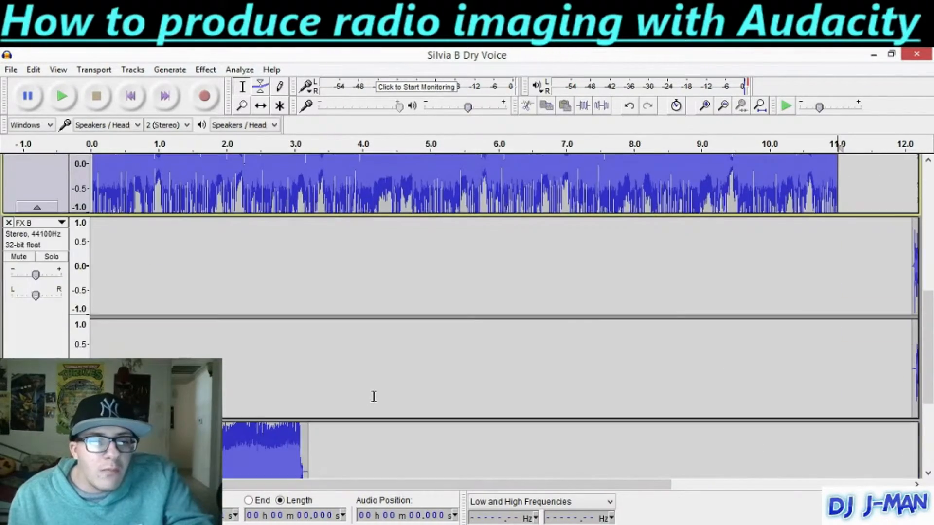
scroll(373, 396, "up", 5)
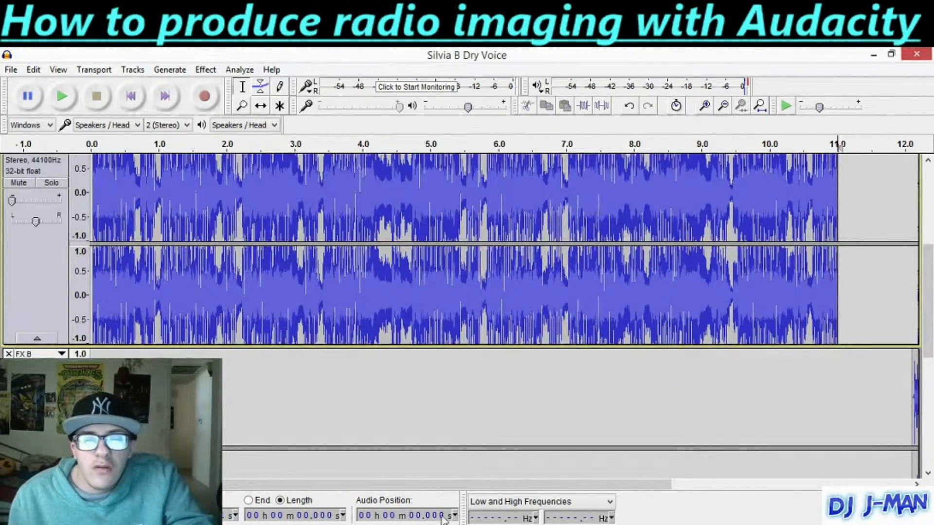
scroll(635, 416, "right", 2)
scroll(491, 275, "down", 2)
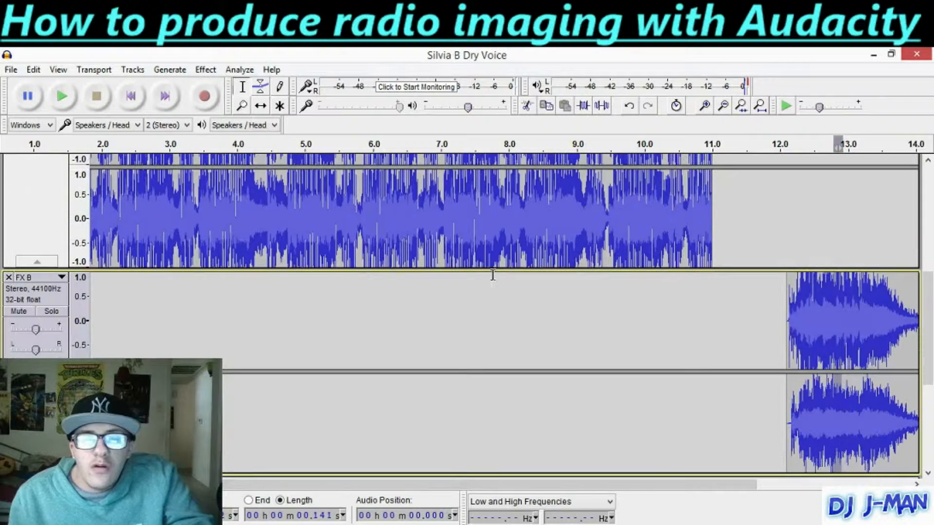
left_click_drag(822, 304, 759, 305)
scroll(732, 306, "up", 2)
scroll(681, 341, "down", 2)
scroll(292, 439, "left", 3)
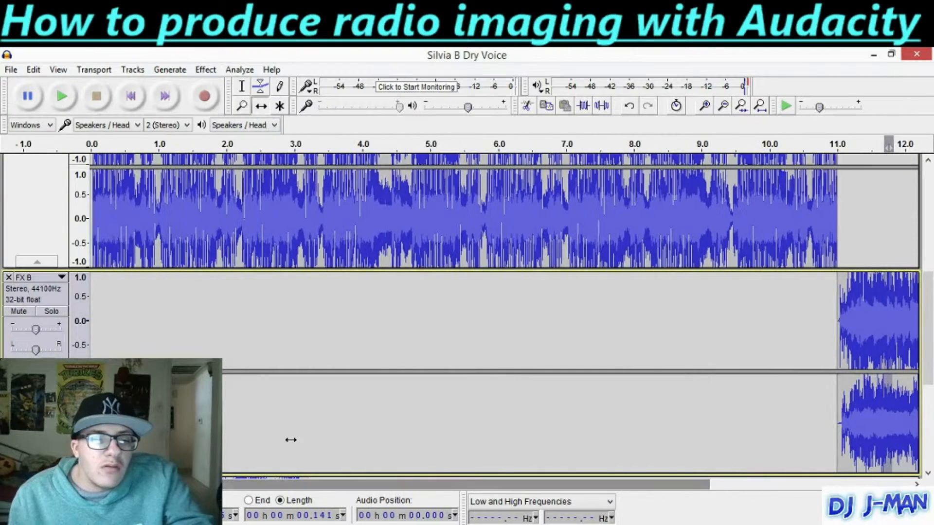
scroll(292, 439, "down", 2)
scroll(379, 482, "up", 4)
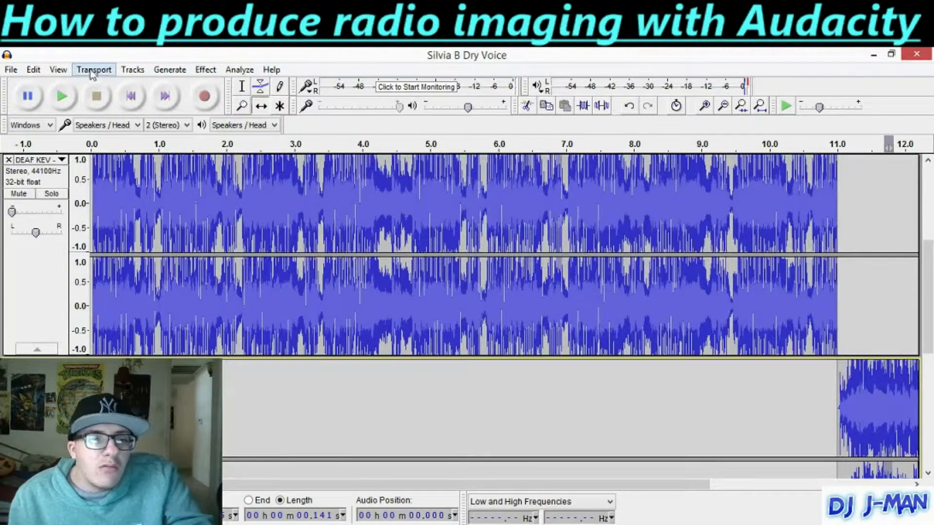
Select the voice, music and FX B tracks from 0 to about 13.5 seconds and shift their clips together to start at about 12.7 seconds
left_click(59, 69)
left_click(92, 117)
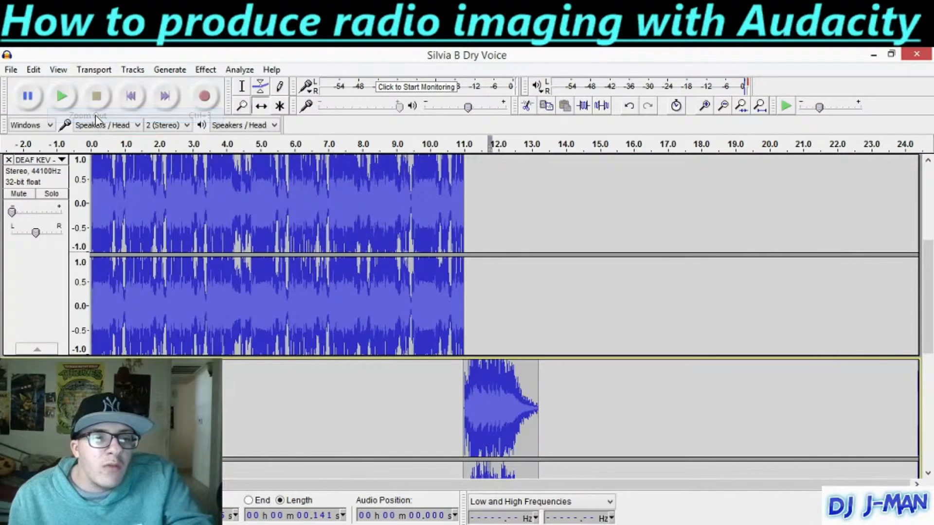
scroll(446, 220, "down", 3)
left_click(241, 87)
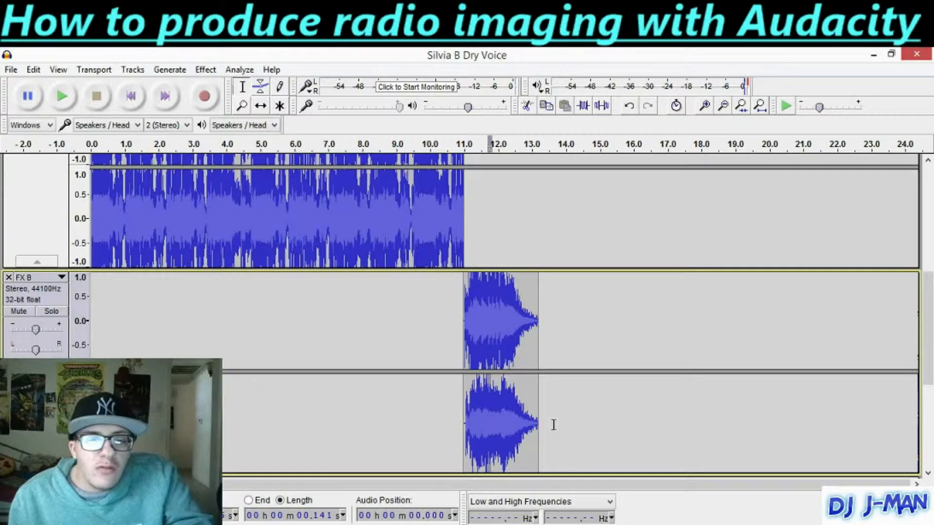
left_click(552, 404)
scroll(553, 316, "up", 4)
left_click_drag(550, 292, 5, 236)
scroll(533, 258, "up", 2)
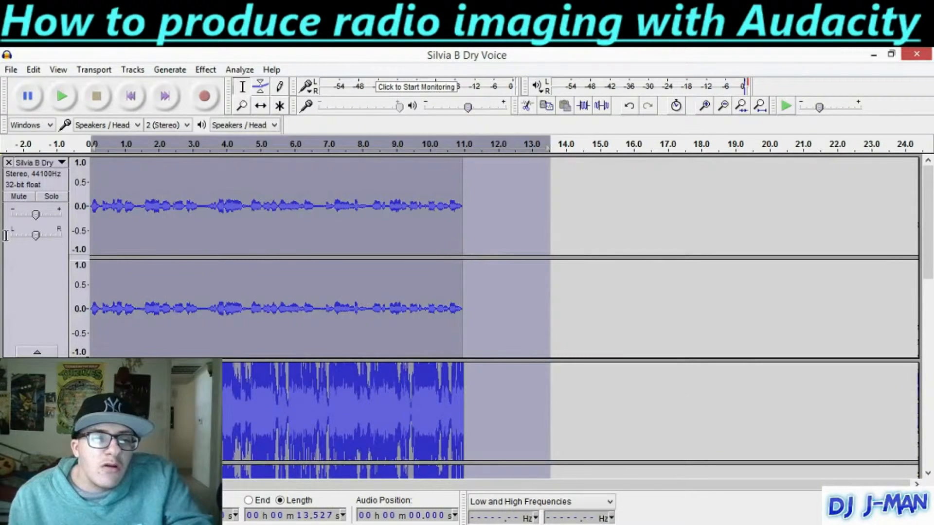
scroll(296, 315, "down", 8)
scroll(311, 257, "up", 3)
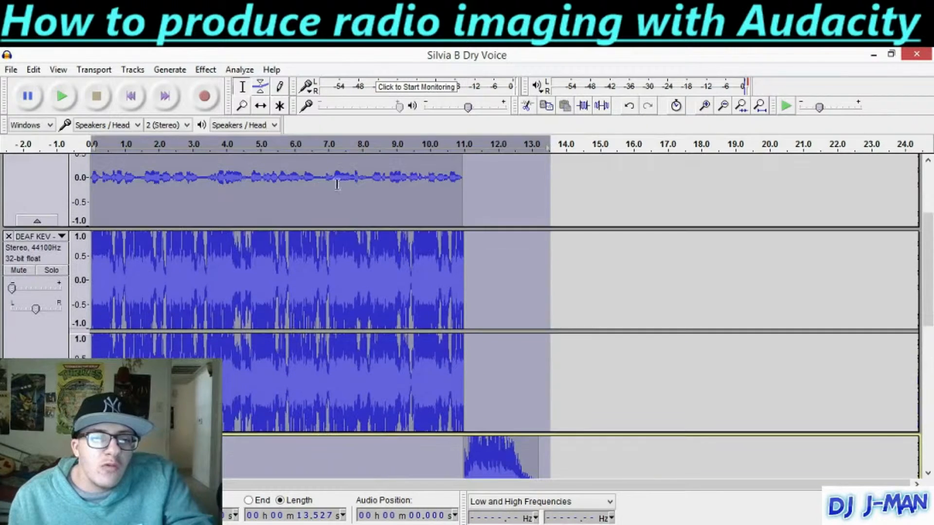
left_click(257, 106)
left_click_drag(330, 294, 762, 287)
scroll(500, 322, "down", 3)
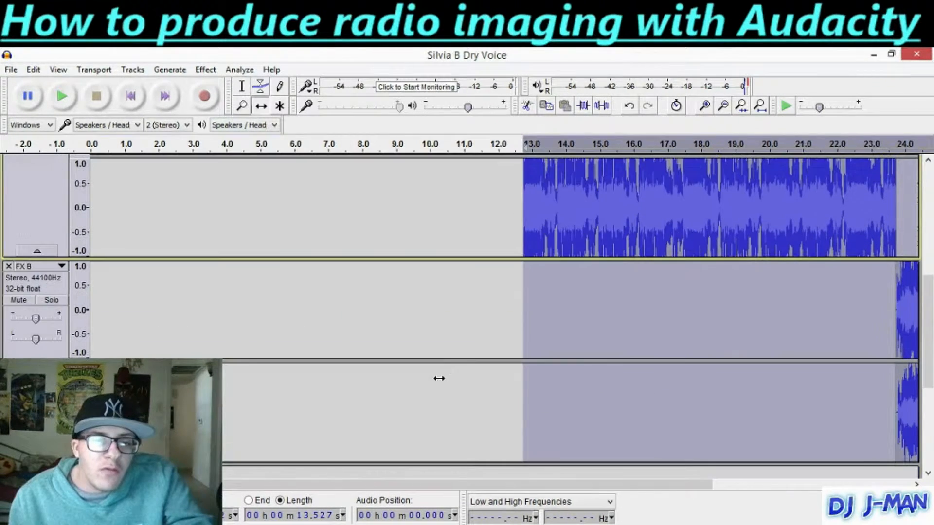
Lower the gain of the FX C track to about -13 dB
left_click(242, 87)
scroll(185, 355, "down", 3)
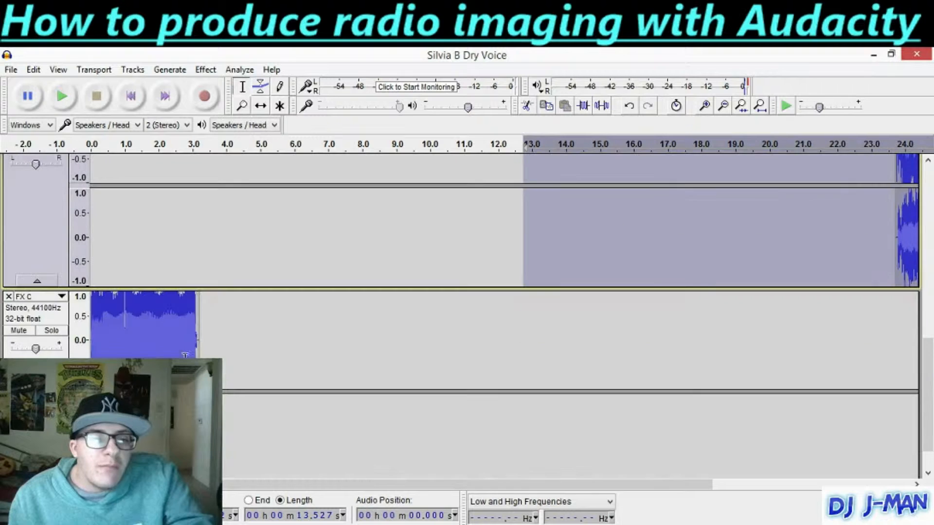
scroll(250, 348, "up", 2)
scroll(486, 267, "down", 1)
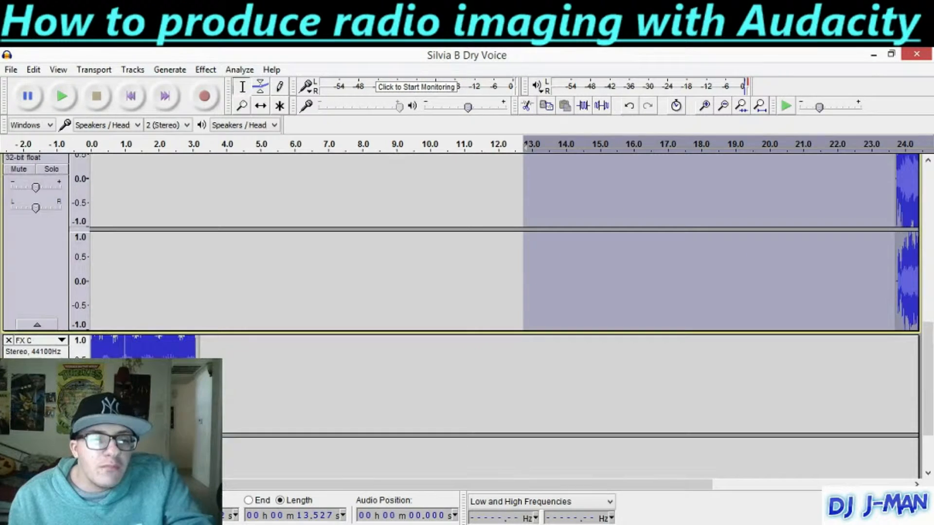
scroll(321, 351, "down", 1)
scroll(320, 352, "up", 1)
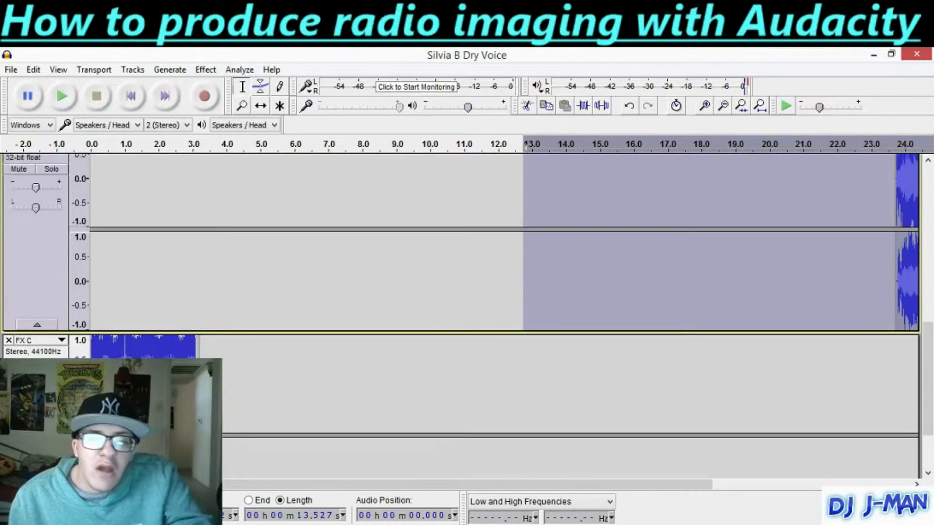
scroll(321, 351, "up", 2)
scroll(321, 351, "down", 4)
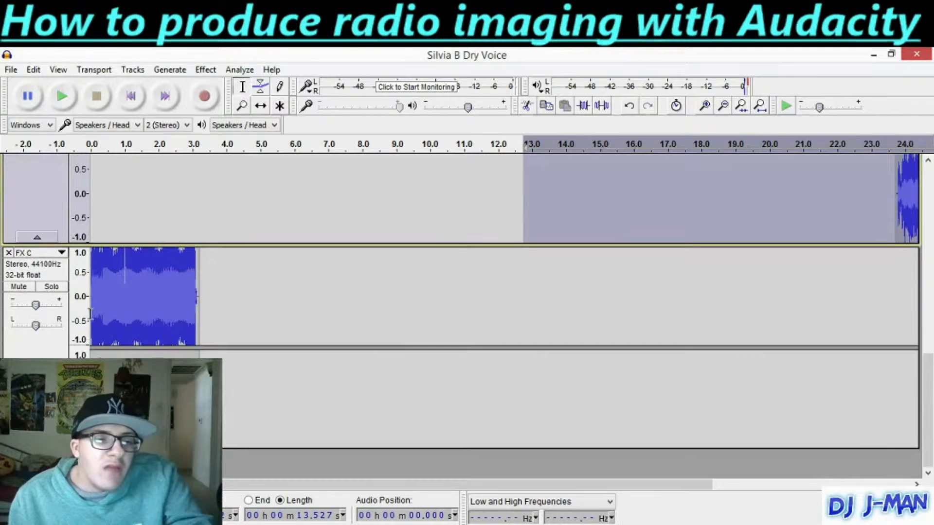
mouse_move(36, 305)
left_click_drag(36, 305, 18, 308)
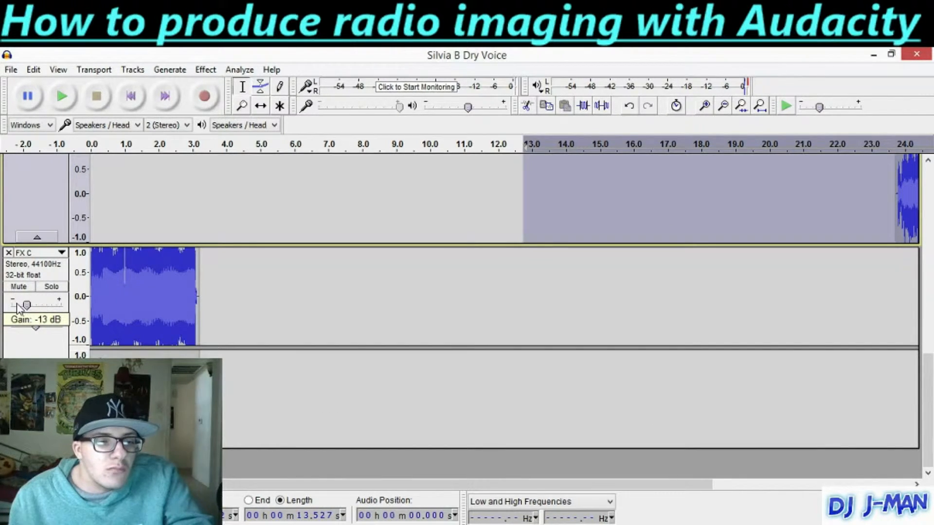
Shift the selected voice, music and FX B clips back together to start at about 3.2 seconds, where FX C ends, and clear the selection
scroll(416, 389, "up", 3)
scroll(418, 394, "up", 2)
left_click_drag(413, 477, 440, 470)
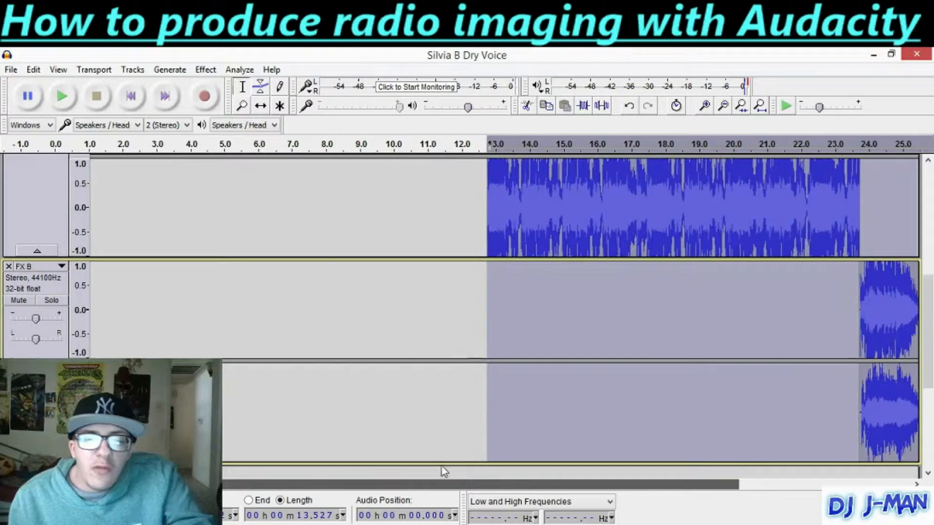
scroll(448, 387, "down", 2)
scroll(583, 292, "up", 1)
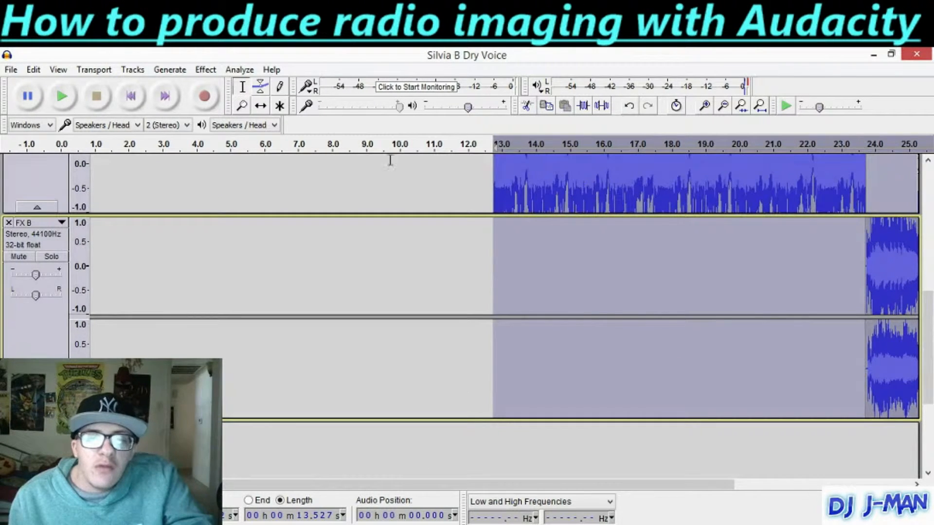
left_click(261, 105)
left_click_drag(545, 190, 229, 193)
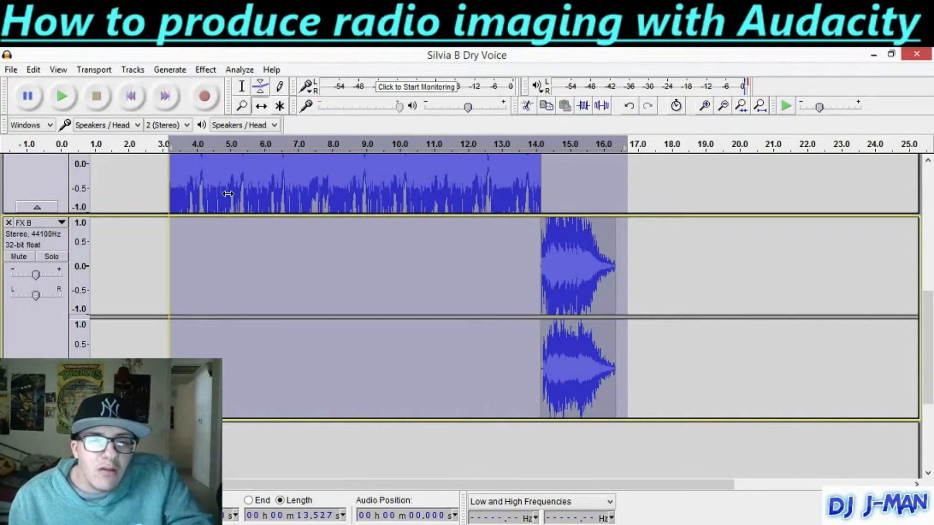
scroll(227, 193, "down", 2)
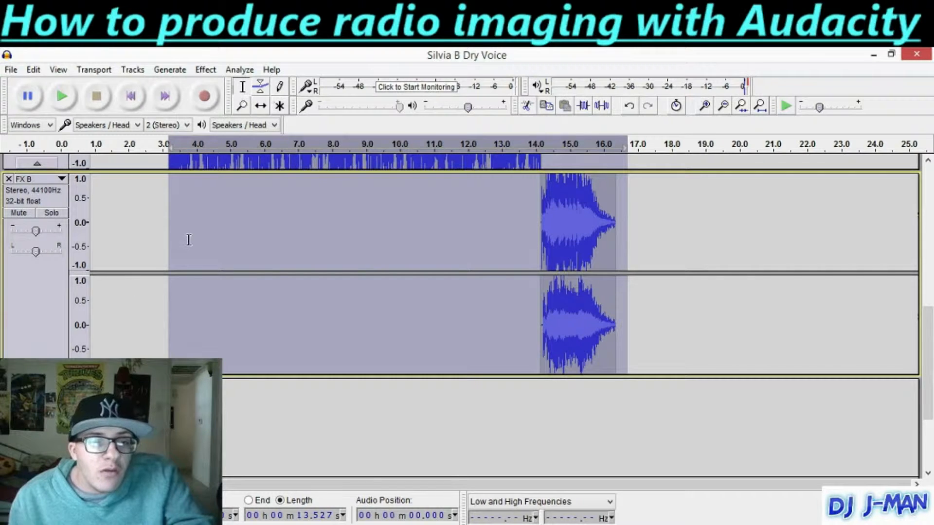
left_click(152, 250)
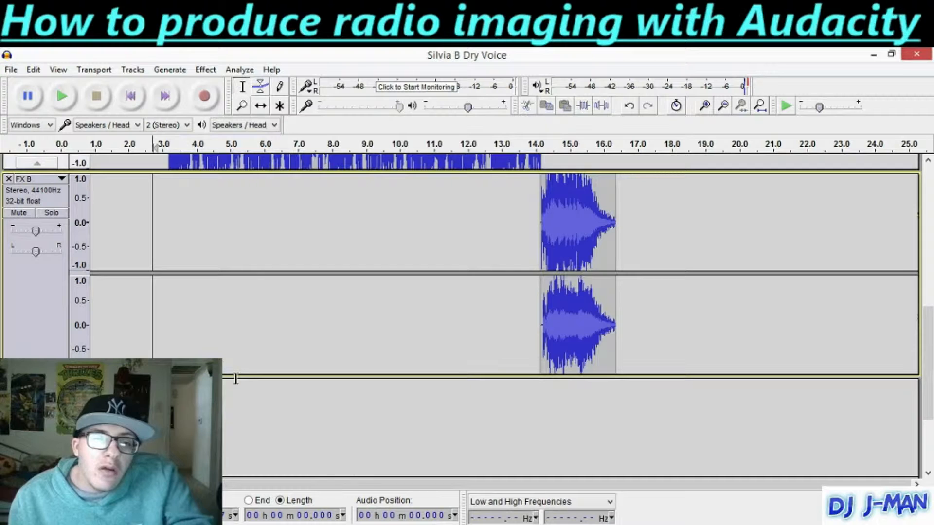
Play the project from the start to check how the FX C intro leads into the voice and music, and stop playback
scroll(438, 402, "down", 3)
scroll(432, 402, "up", 8)
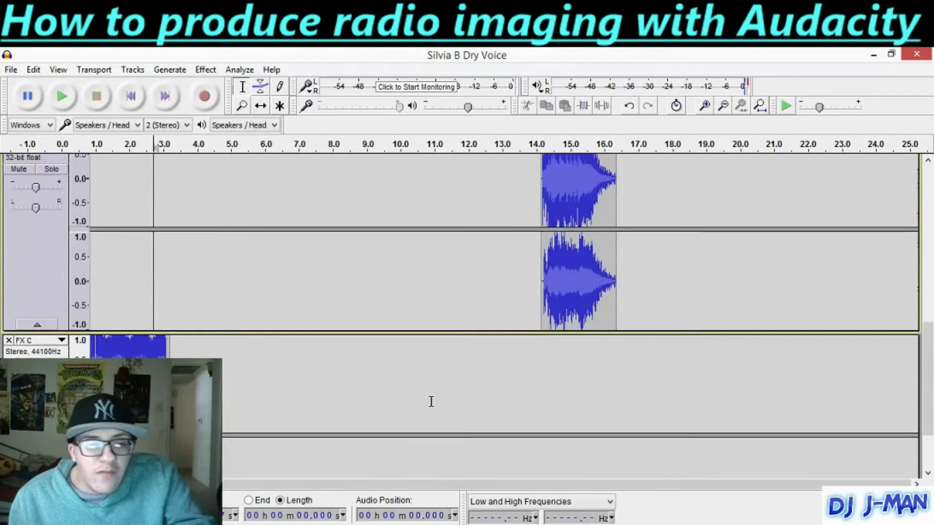
scroll(428, 398, "down", 5)
scroll(428, 398, "up", 8)
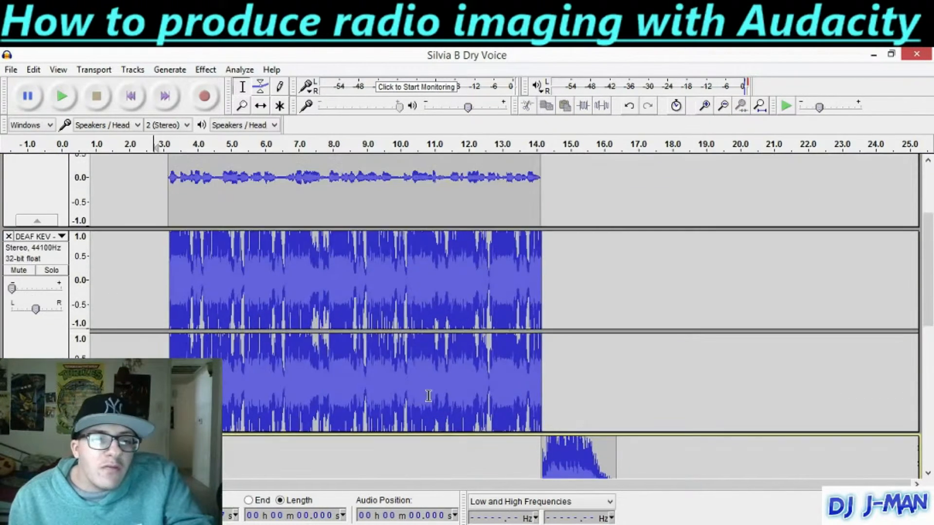
scroll(360, 333, "down", 2)
scroll(380, 301, "up", 2)
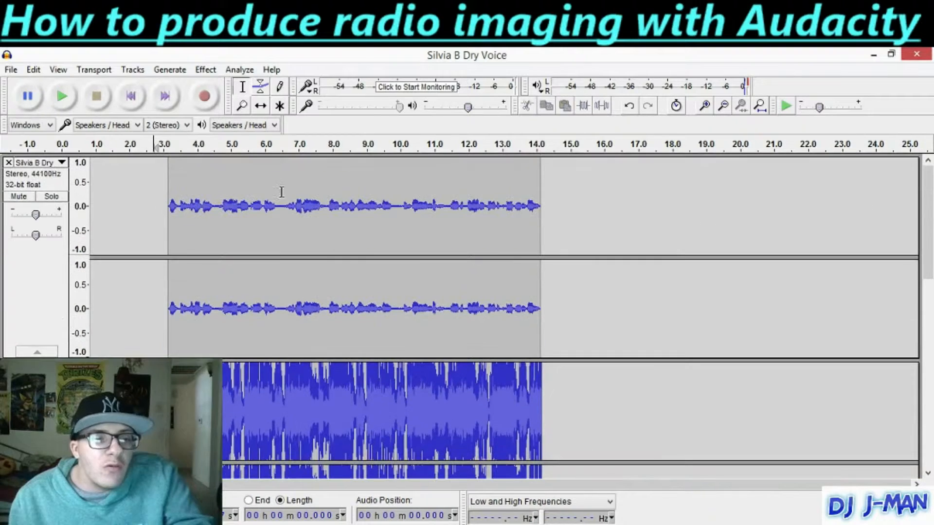
left_click(141, 100)
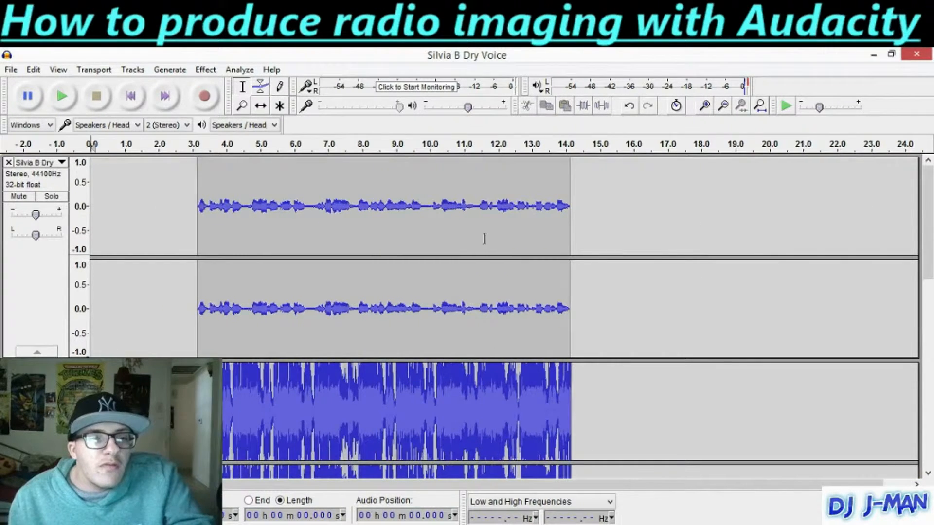
scroll(654, 317, "down", 4)
key("space")
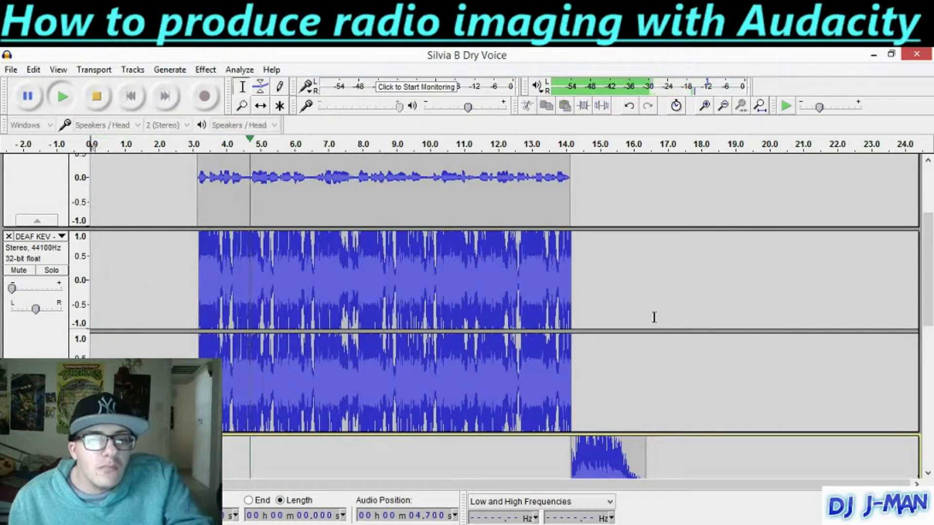
scroll(654, 317, "down", 1)
scroll(654, 317, "up", 3)
scroll(654, 317, "up", 1)
scroll(652, 317, "down", 1)
key("space")
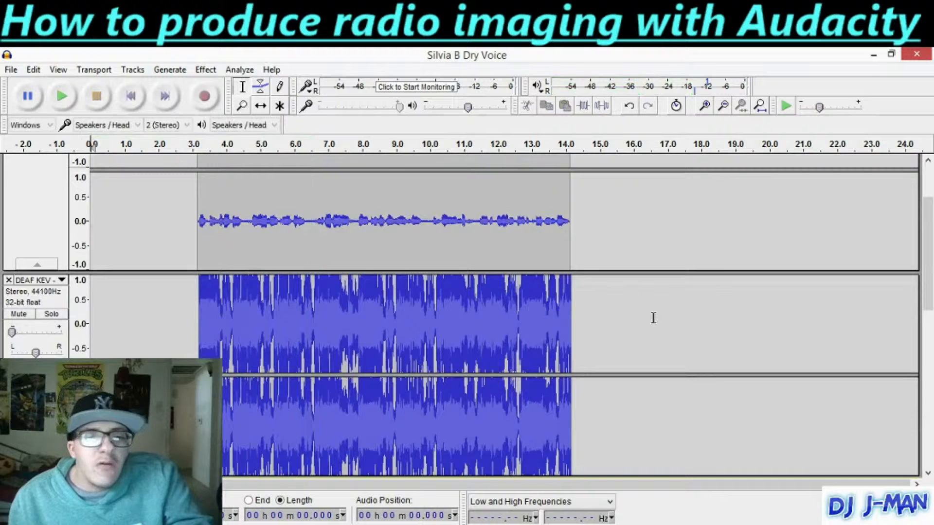
scroll(687, 341, "up", 2)
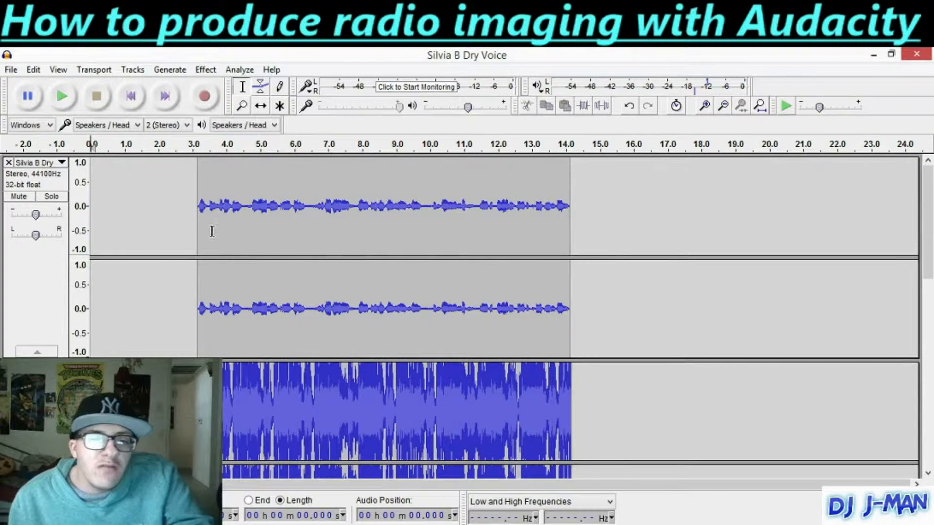
Select the whole voice clip from about 3.2 to 14.1 seconds and preview it with an amplification of 10.5 dB
left_click_drag(198, 219, 570, 214)
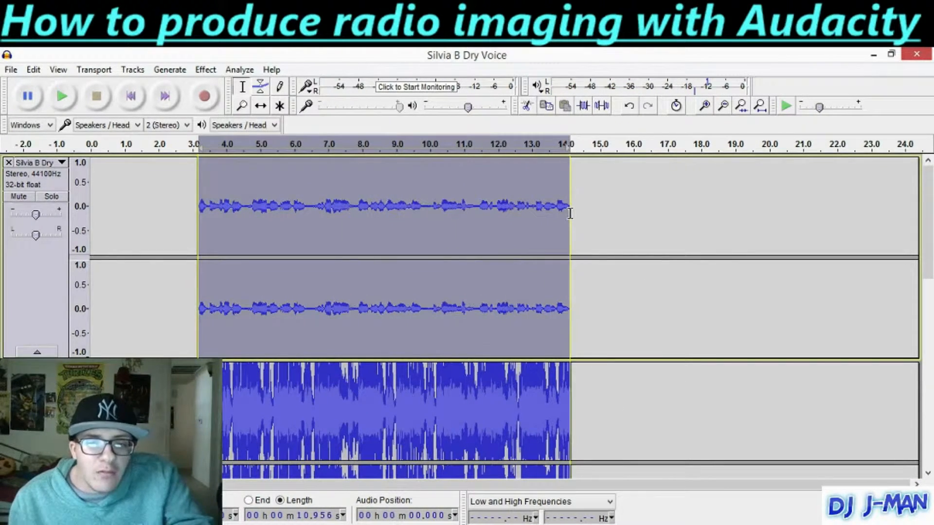
left_click(205, 70)
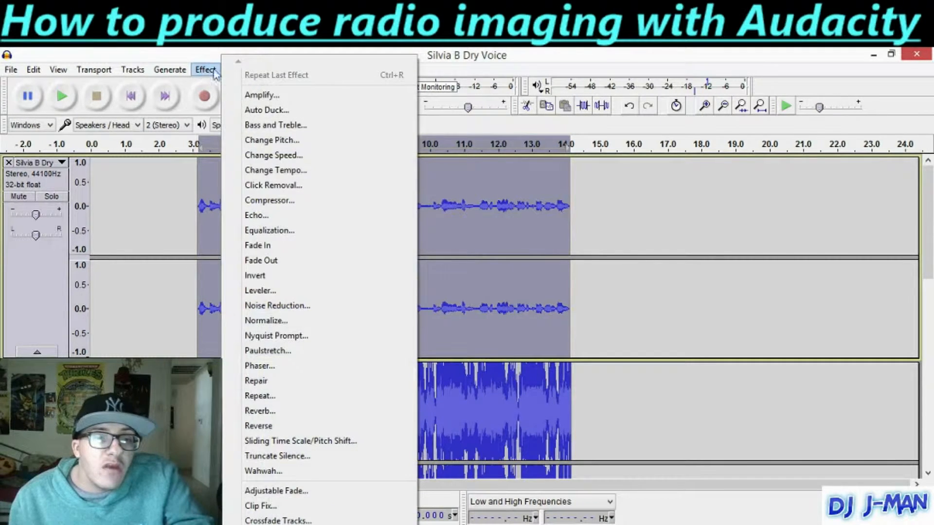
left_click(265, 96)
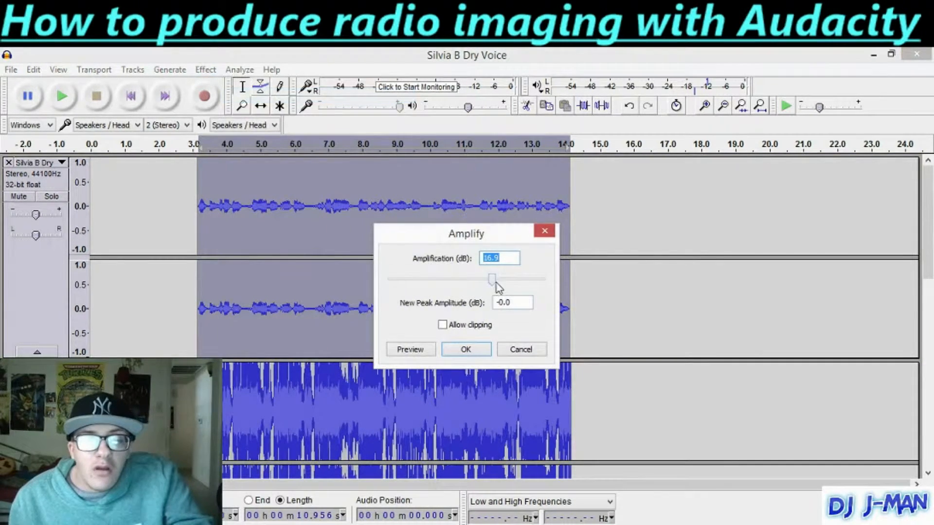
left_click_drag(493, 280, 484, 281)
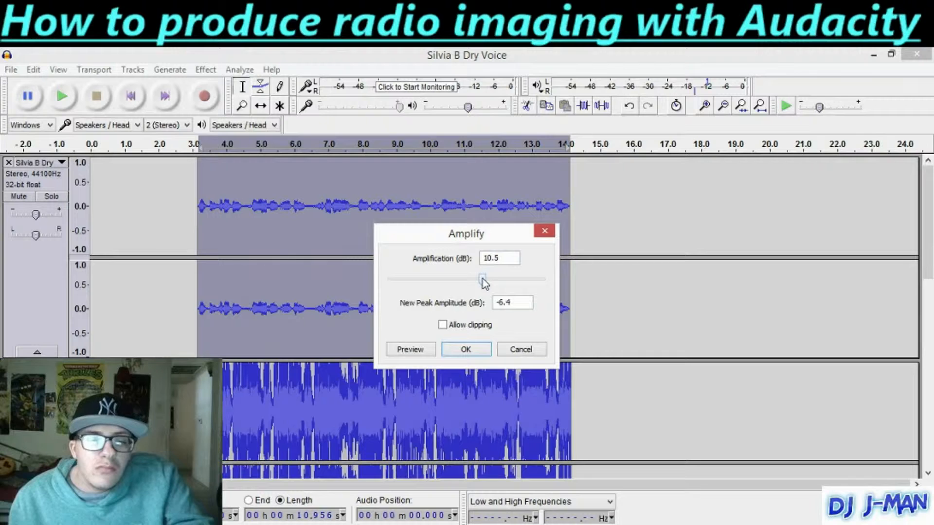
left_click(409, 349)
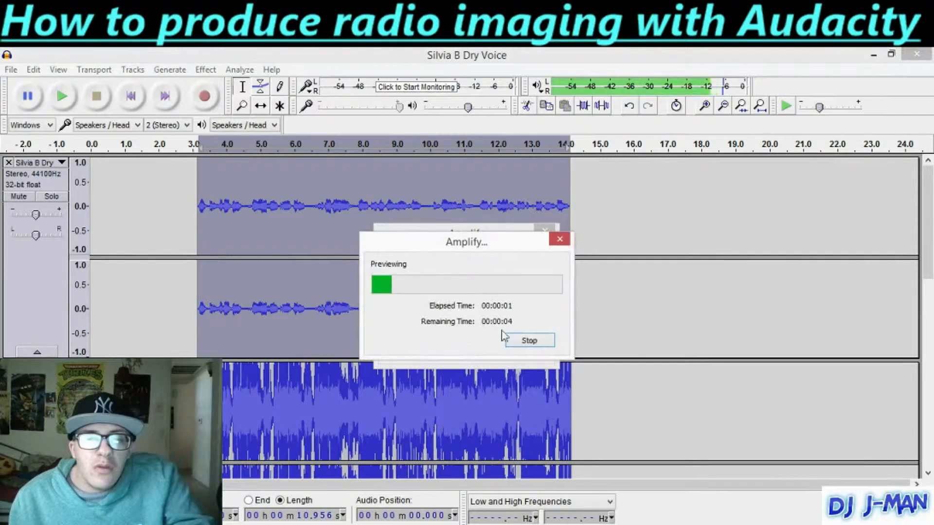
left_click(530, 340)
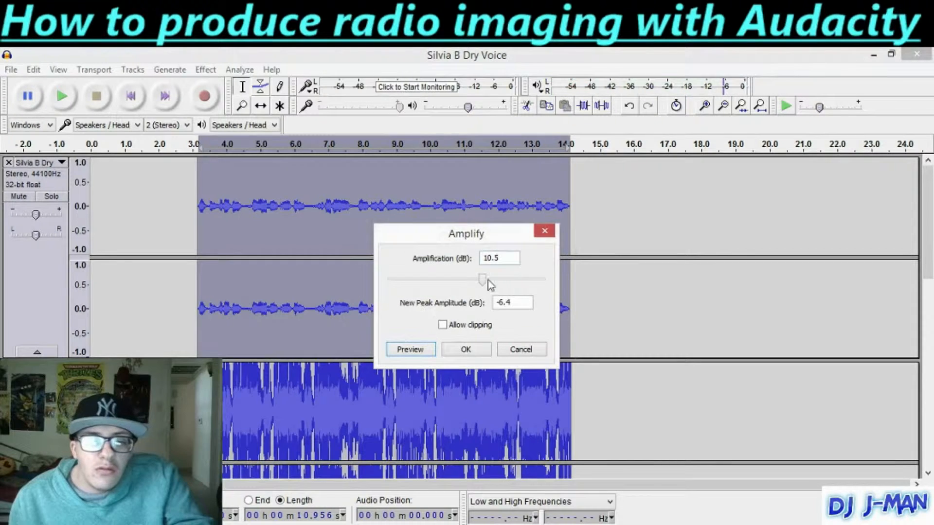
Reduce the amplification to slightly below 10.5 dB, preview it, and apply it to the voice clip
left_click_drag(478, 283, 478, 281)
left_click(413, 350)
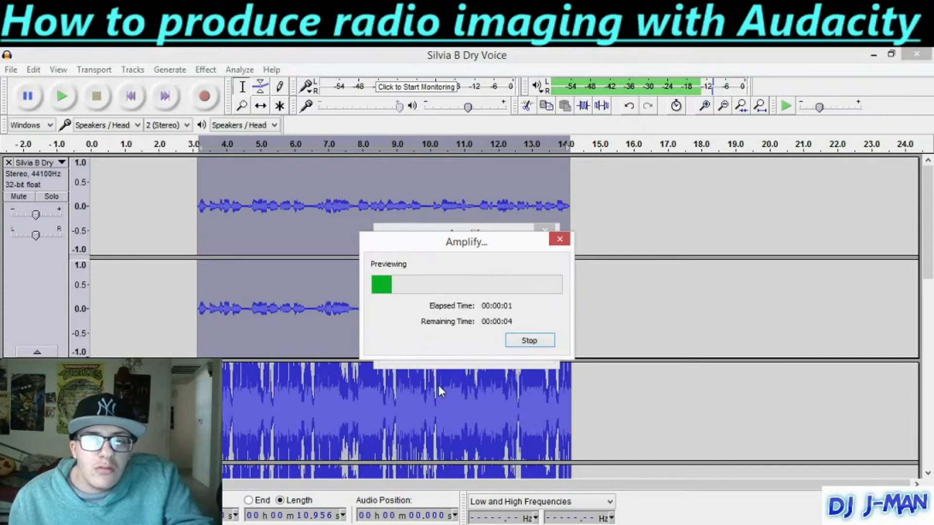
left_click(528, 343)
left_click(466, 350)
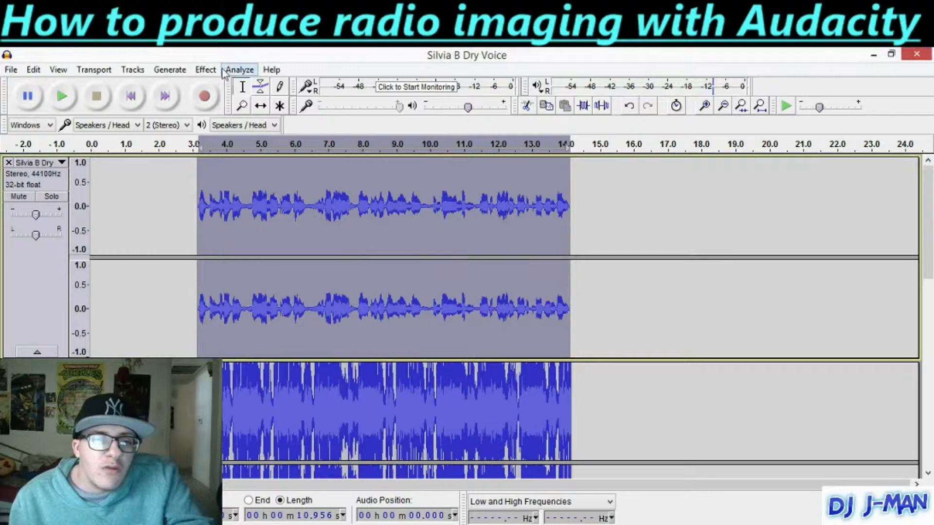
Amplify the voice clip a second time by 8.6 dB after a short preview, and clear the selection
left_click(206, 70)
left_click(261, 95)
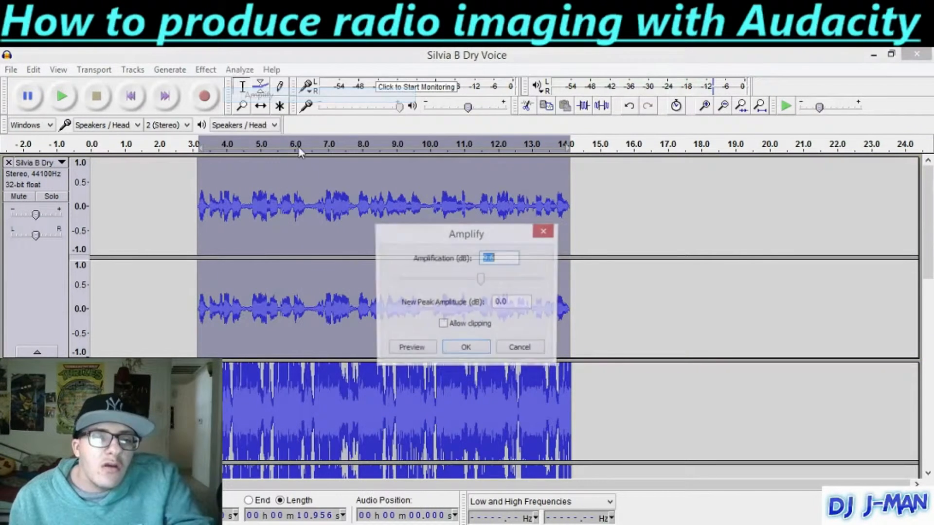
left_click_drag(480, 283, 478, 281)
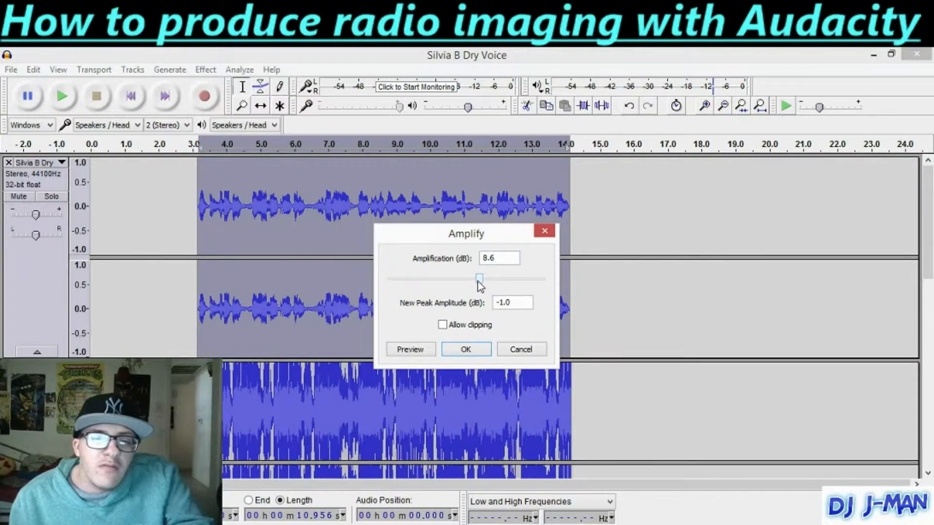
left_click(409, 350)
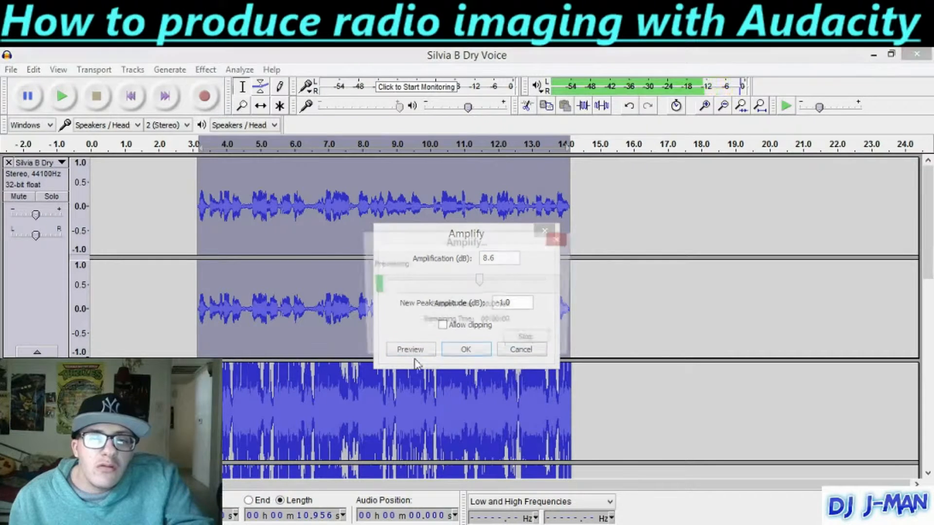
left_click(530, 342)
left_click(461, 350)
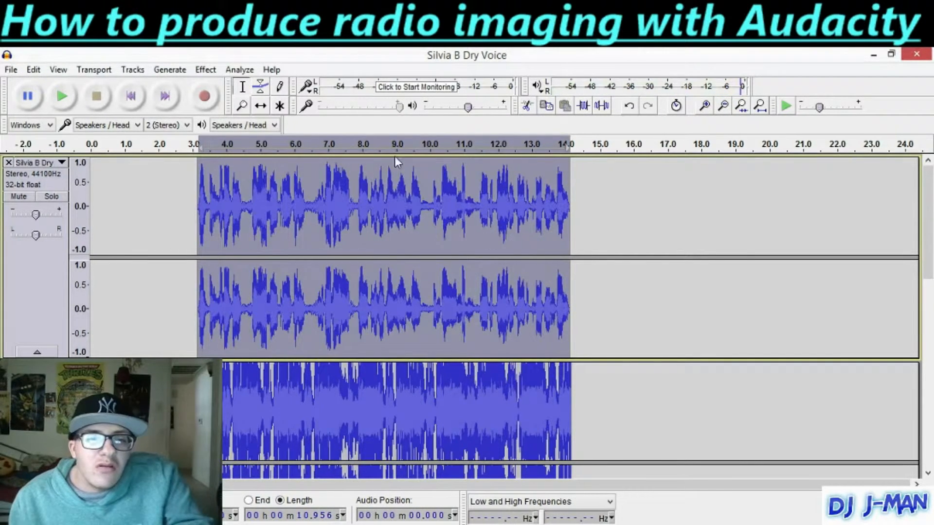
left_click(665, 309)
Play the project from the start to check the louder voice against the music and the ending effect, and stop playback
scroll(606, 332, "down", 10)
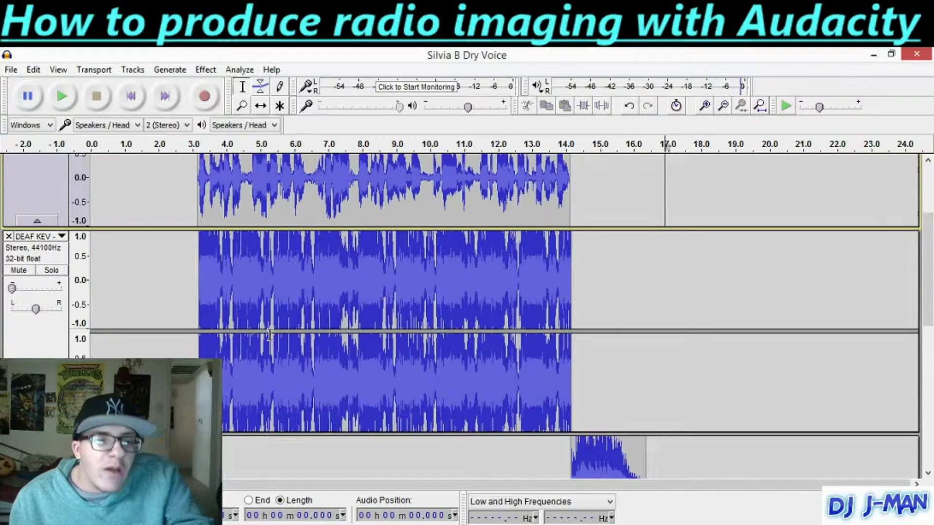
scroll(272, 330, "up", 5)
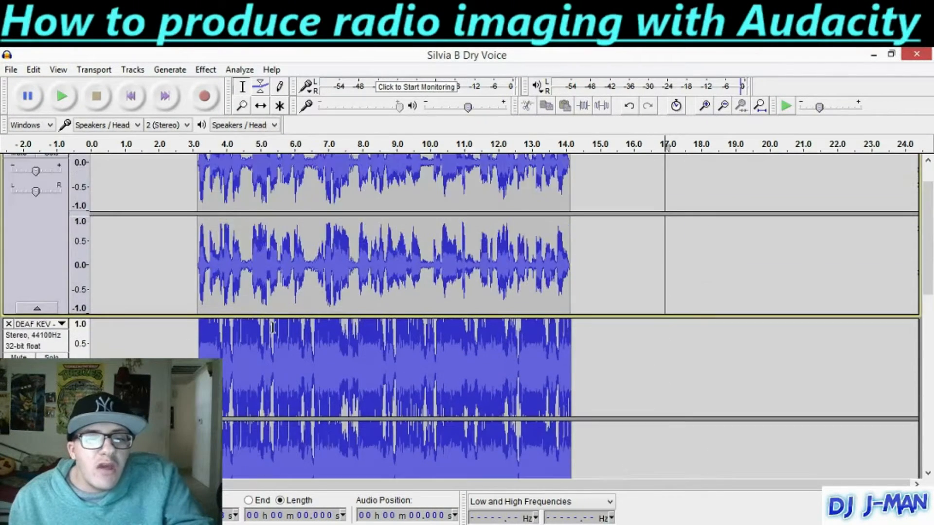
scroll(272, 326, "down", 5)
scroll(273, 326, "up", 10)
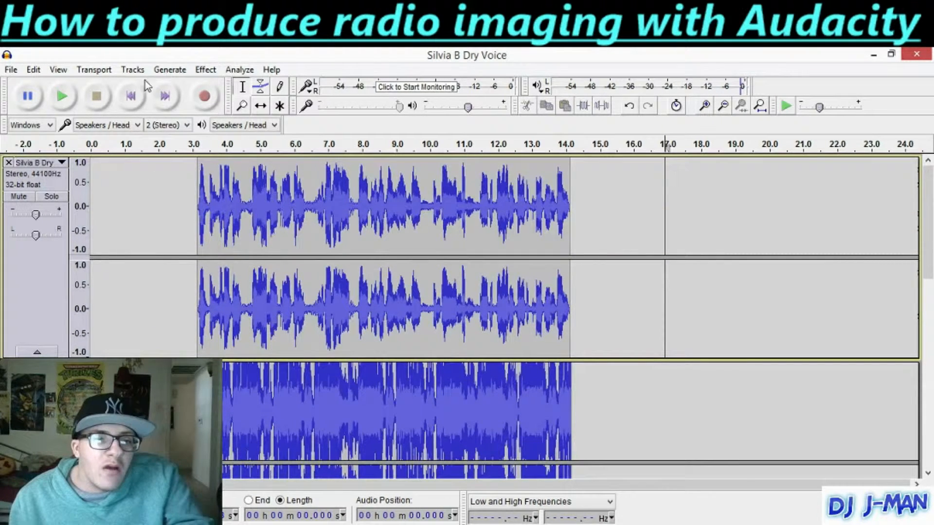
scroll(738, 369, "down", 3)
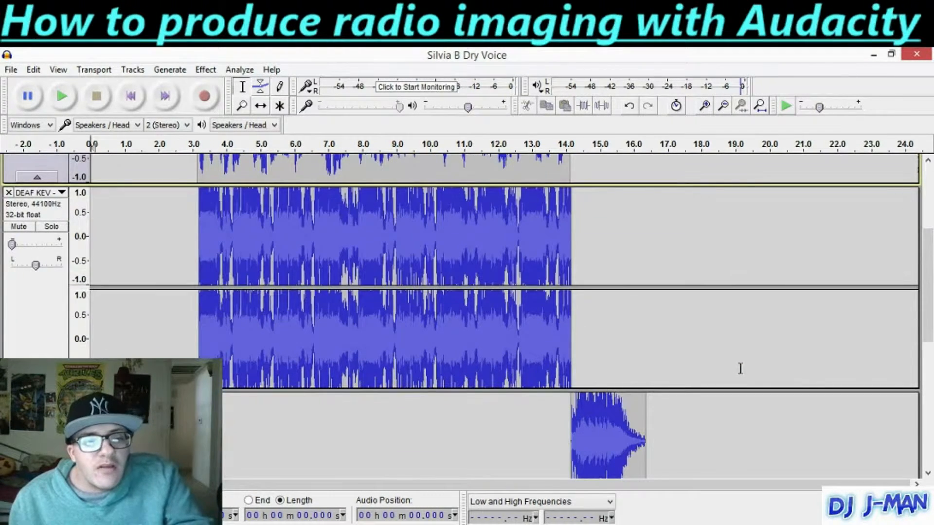
key("space")
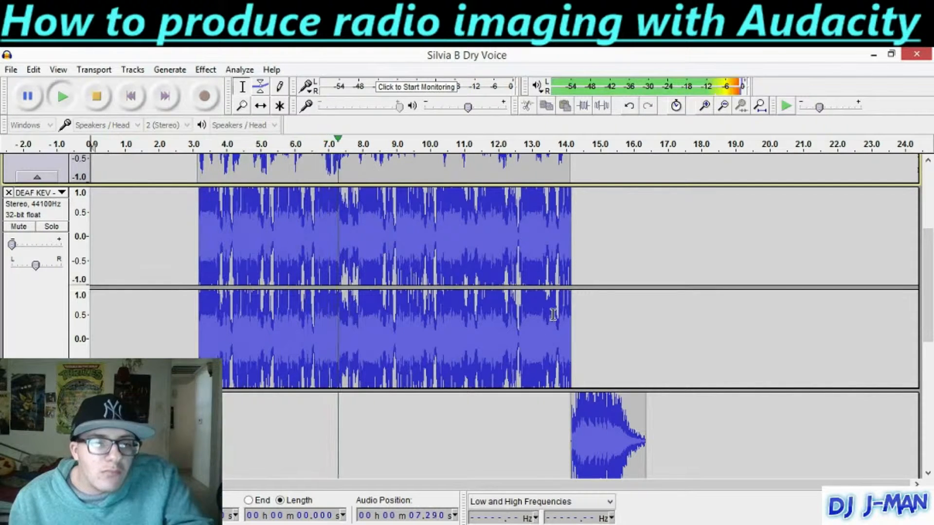
scroll(690, 318, "down", 3)
scroll(681, 322, "up", 4)
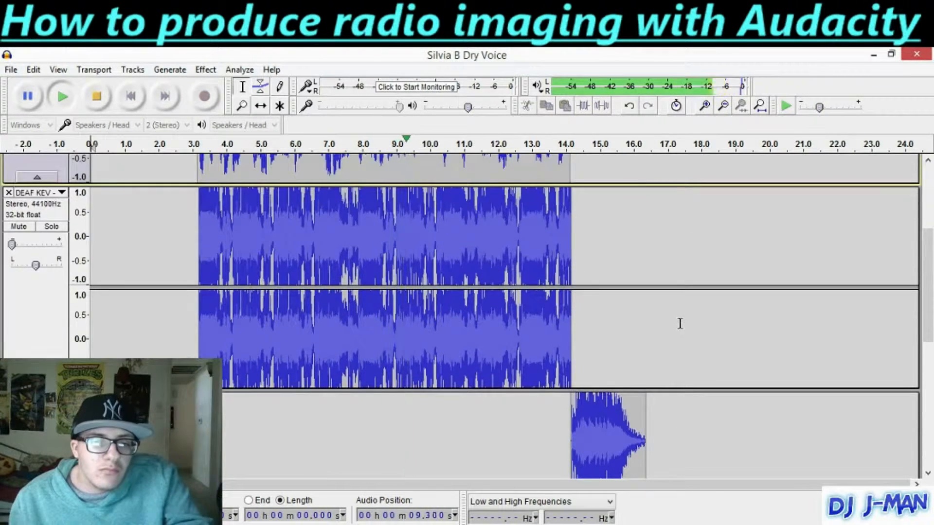
scroll(680, 323, "down", 3)
scroll(680, 323, "down", 2)
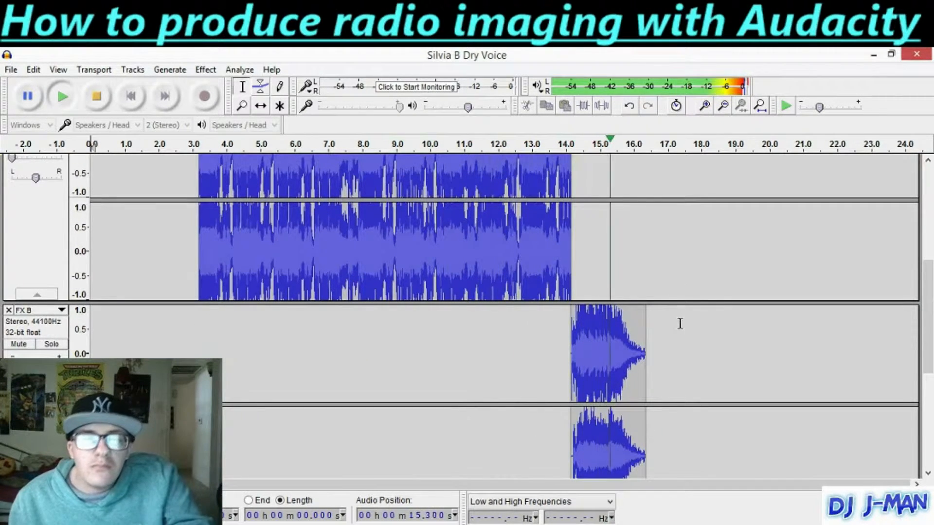
key("space")
Select the FX B clip and lower its track's gain to about -13 dB
scroll(677, 322, "down", 2)
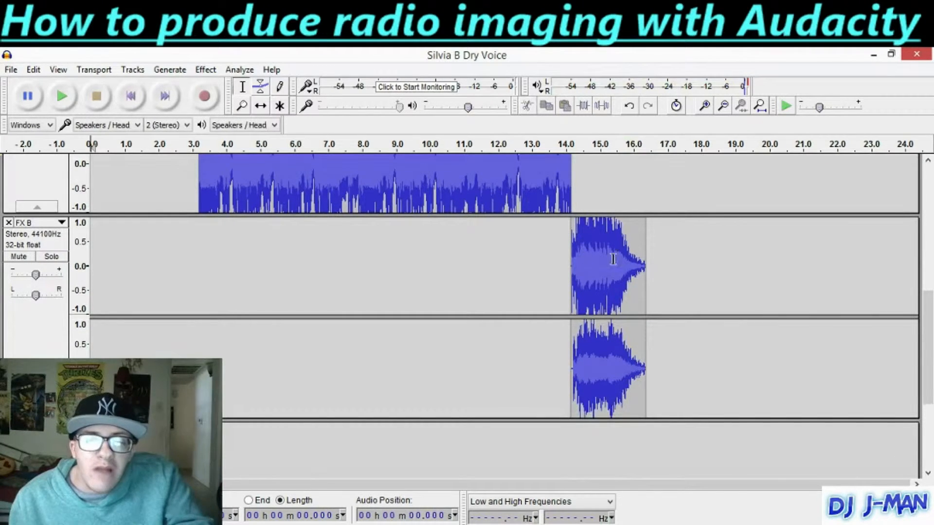
left_click(648, 249)
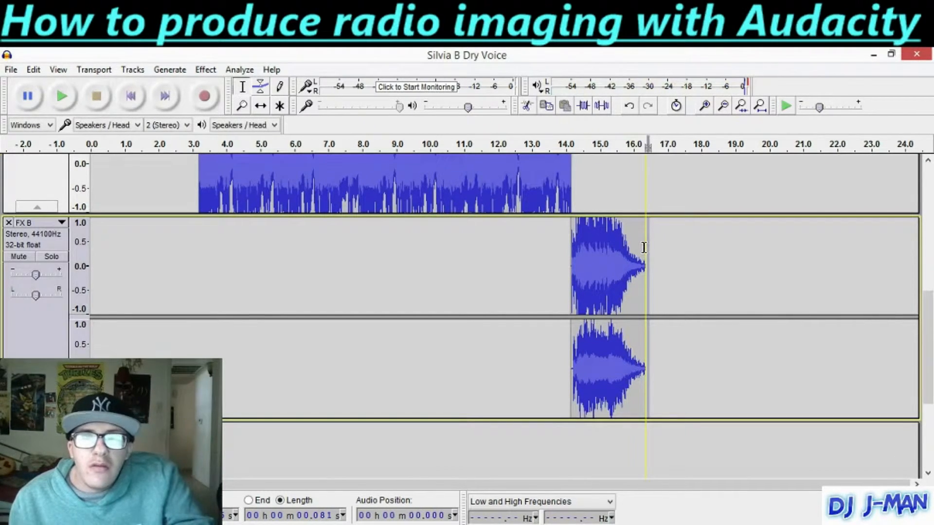
left_click(620, 257)
double_click(620, 257)
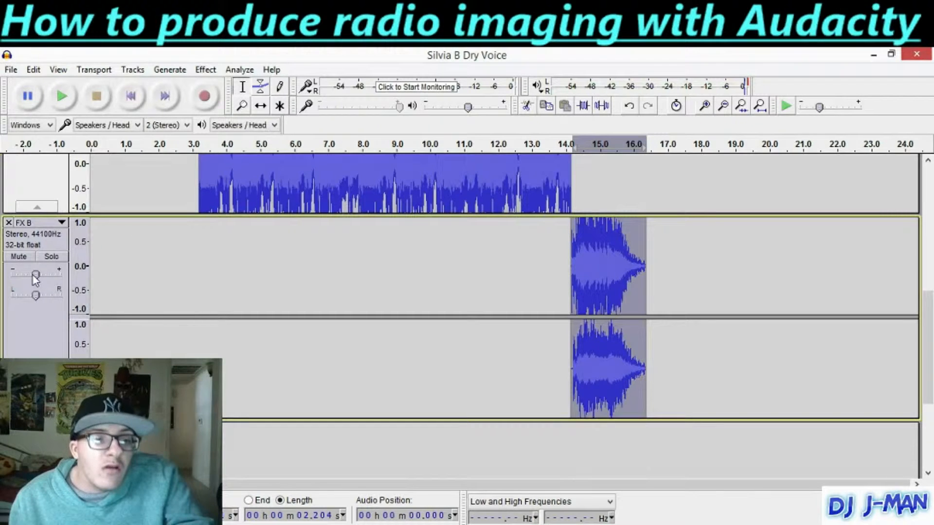
mouse_move(35, 278)
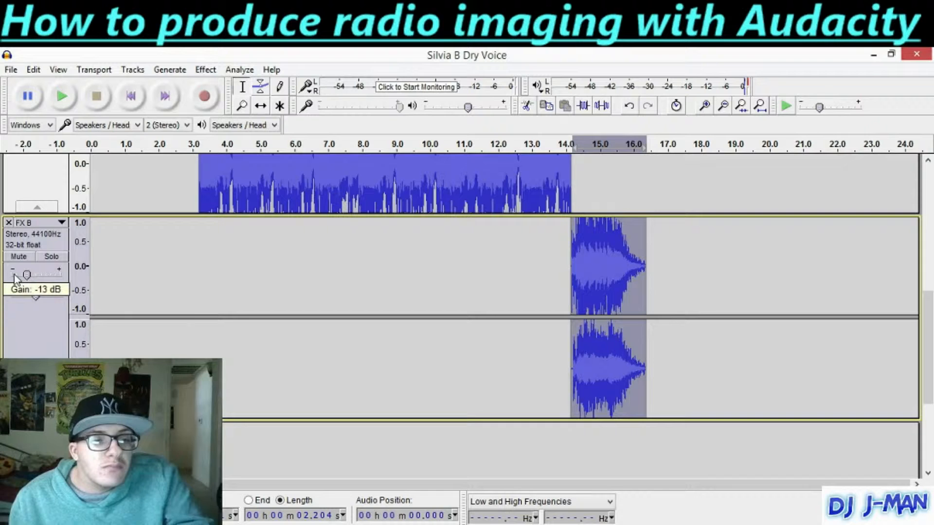
Select the whole voice clip and reduce its level slightly with a small negative amplification after a short preview, and clear the selection
scroll(267, 308, "up", 3)
scroll(118, 277, "up", 3)
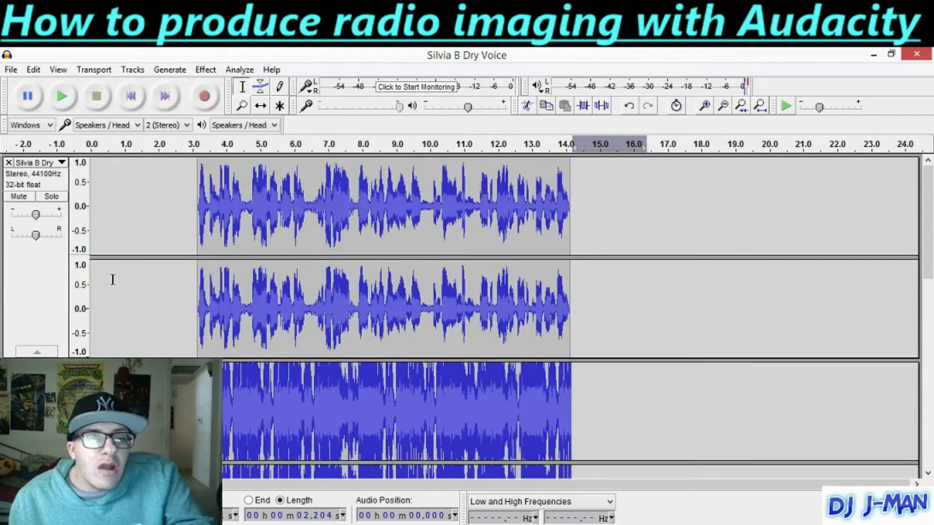
left_click(155, 272)
left_click_drag(195, 278, 572, 252)
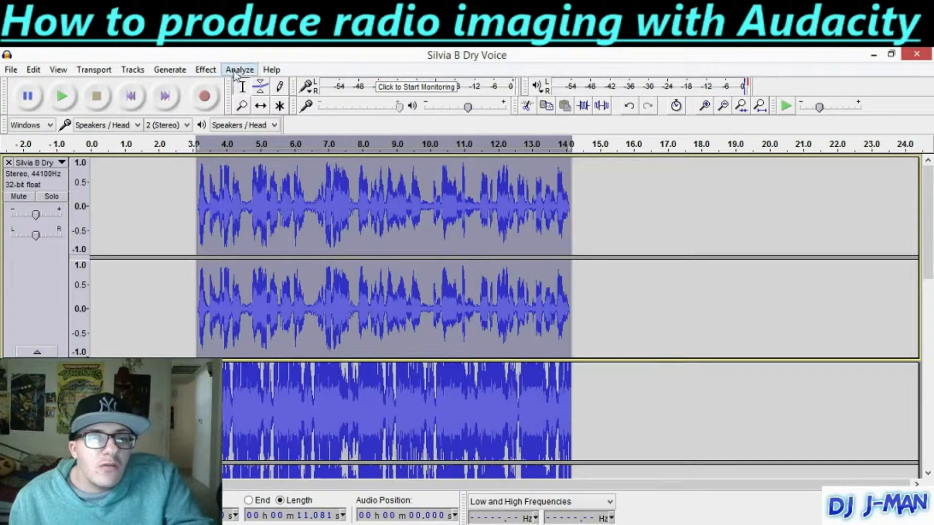
left_click(205, 69)
left_click(257, 93)
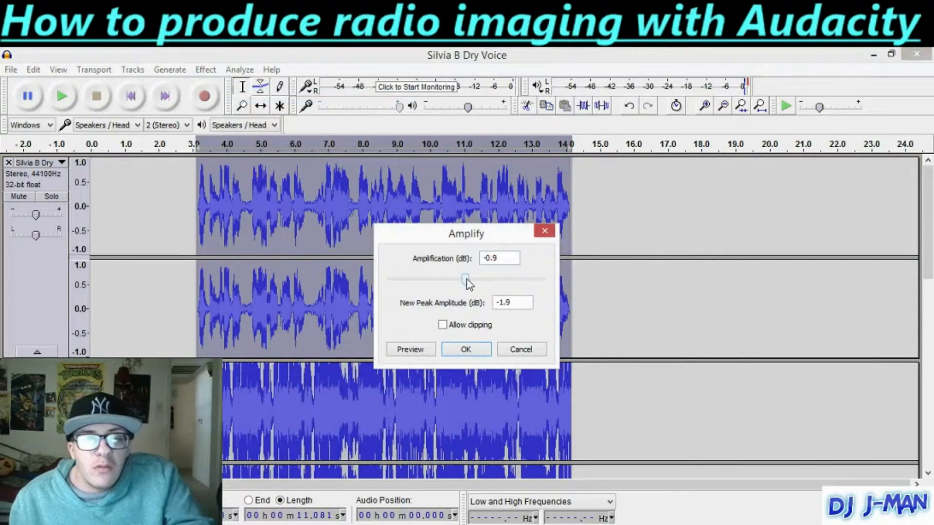
left_click(408, 350)
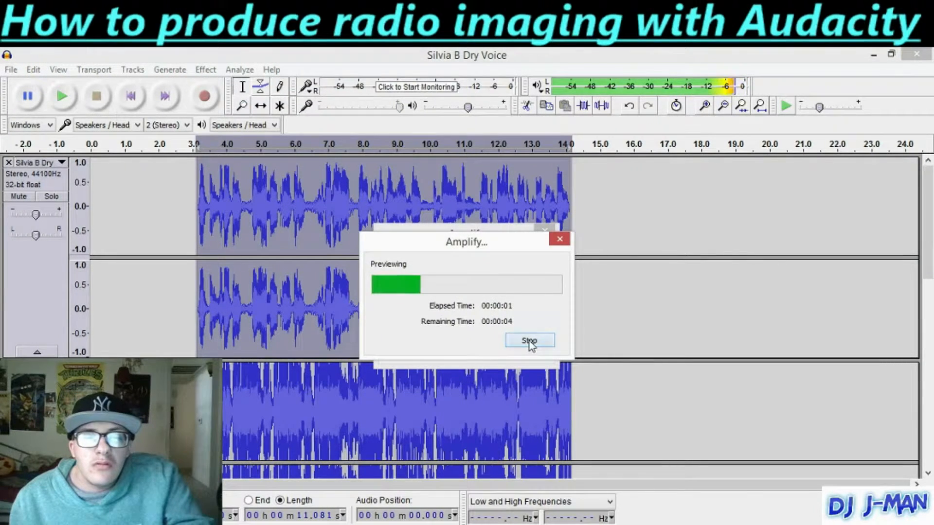
left_click(531, 343)
left_click(462, 350)
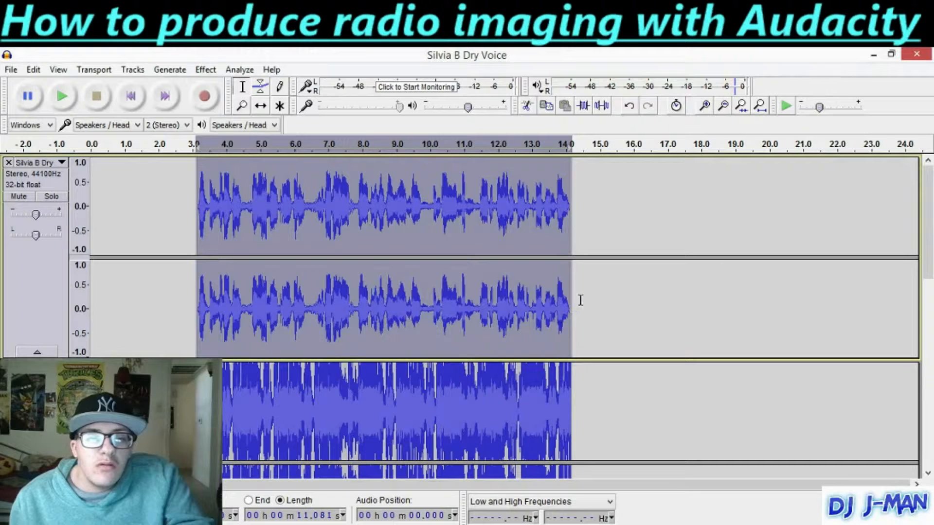
left_click(602, 300)
Play the project from the start to check the balance of the voice, music and quieter FX B ending, and stop playback
scroll(590, 344, "down", 10)
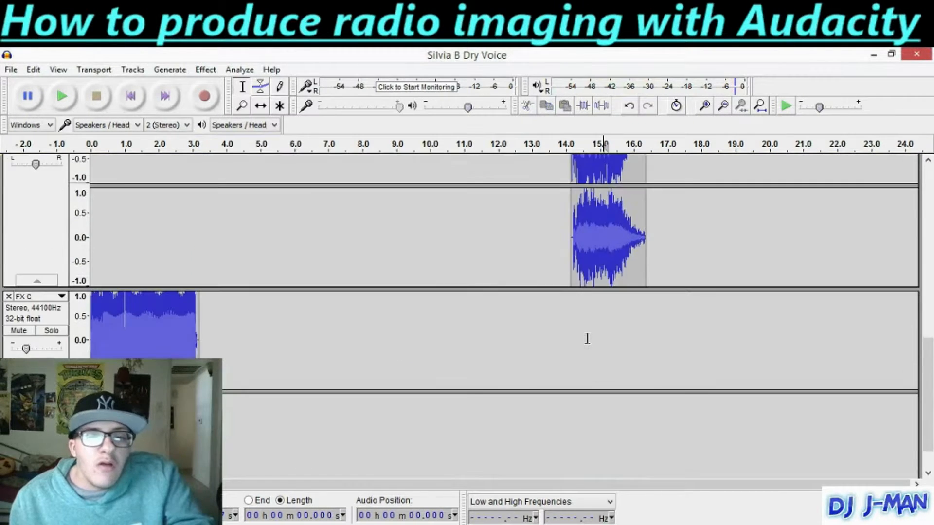
scroll(586, 336, "up", 8)
left_click(131, 105)
key("space")
scroll(649, 317, "down", 6)
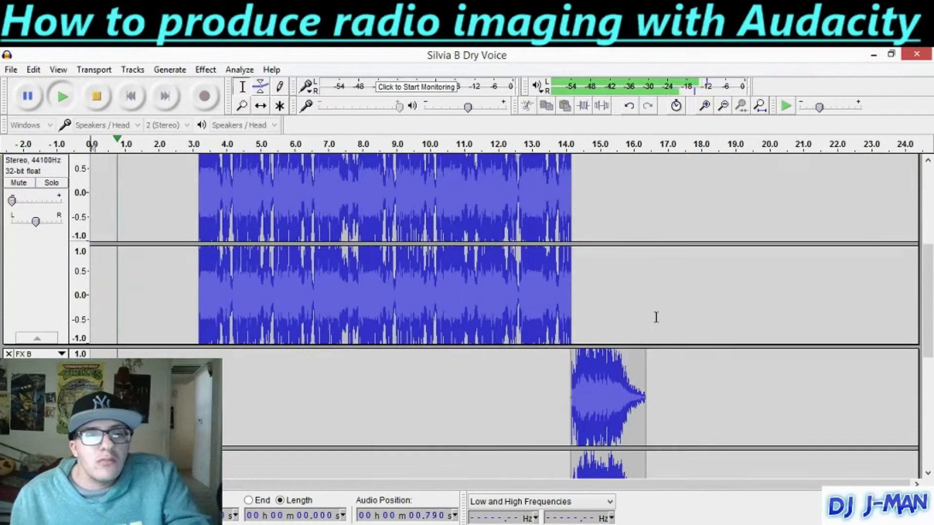
scroll(655, 316, "up", 3)
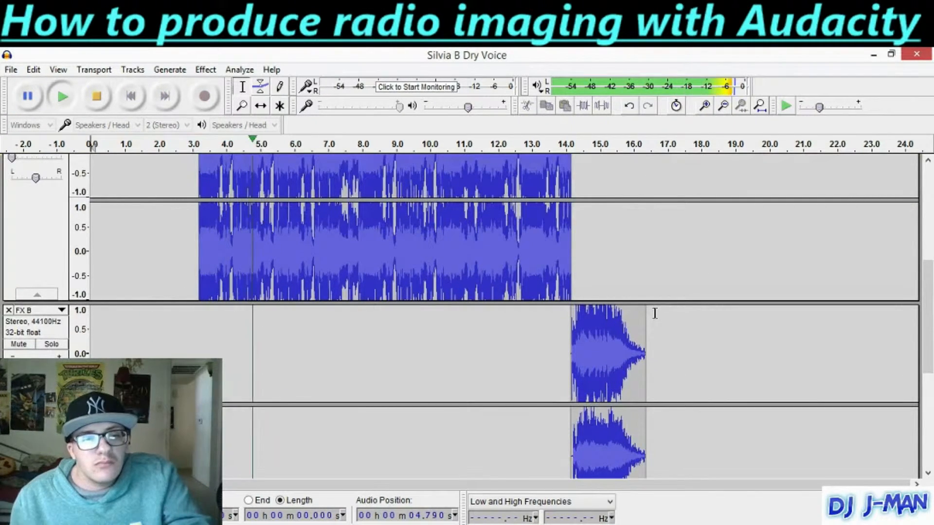
scroll(656, 310, "up", 3)
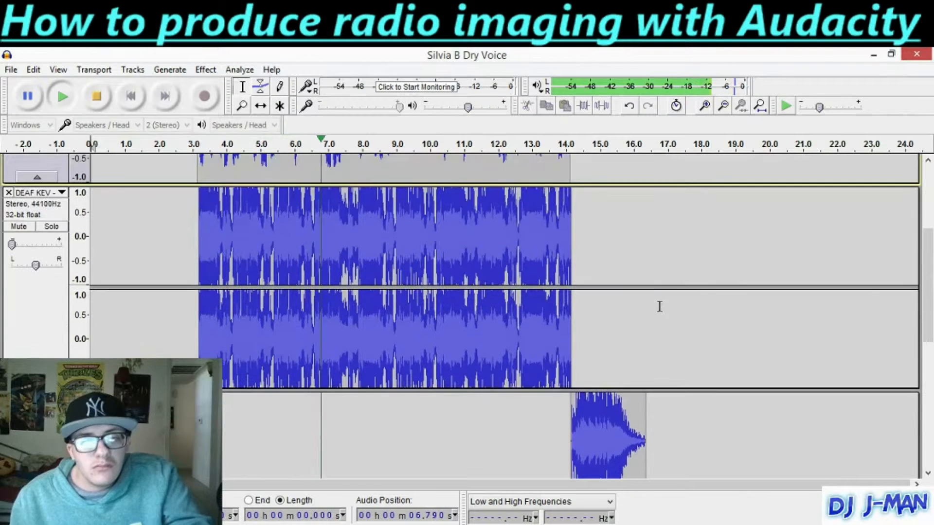
scroll(659, 306, "down", 2)
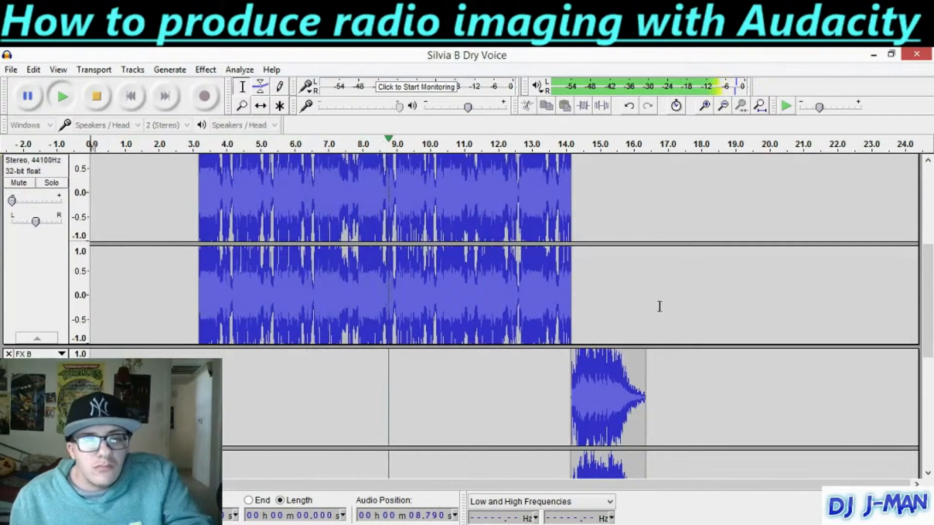
scroll(659, 306, "down", 3)
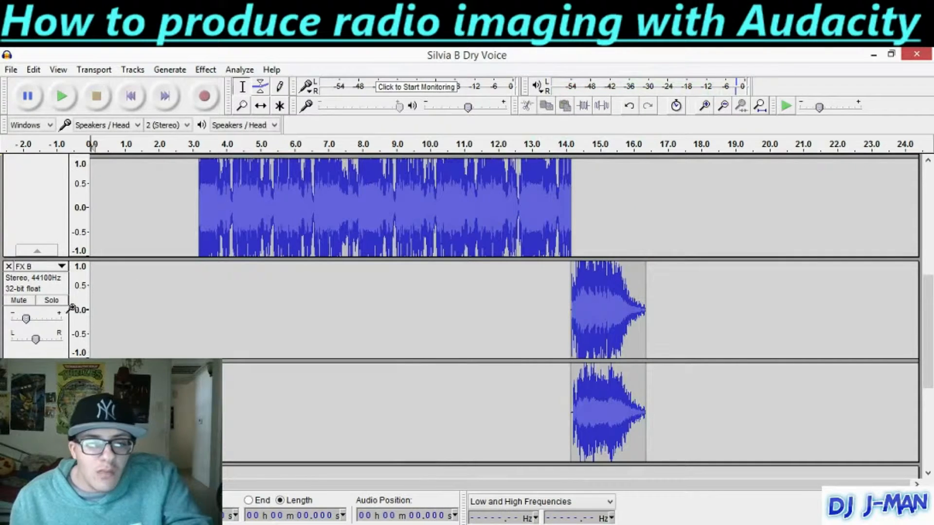
Lower the gain of the dry voice track slightly
scroll(108, 277, "up", 6)
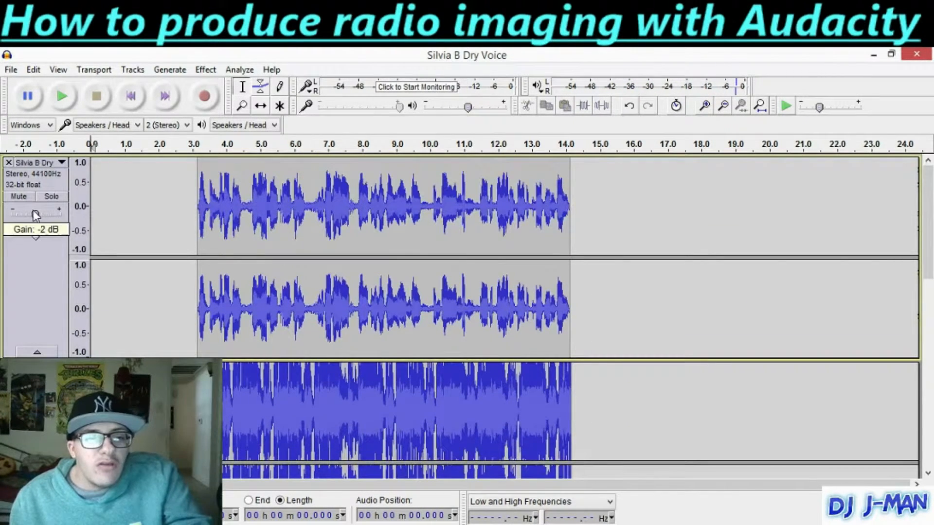
left_click_drag(36, 215, 32, 214)
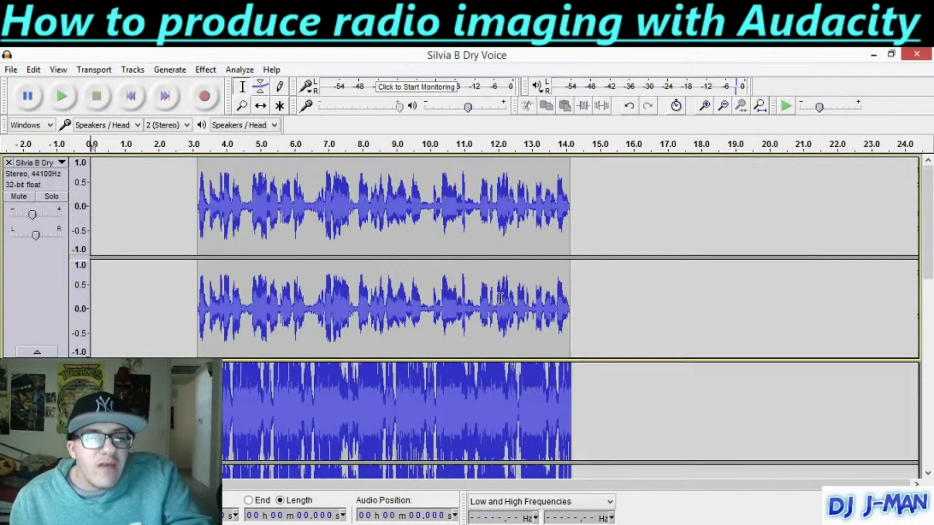
Select all tracks from the project start to about 16.5 seconds, just past the end of the FX B clip
scroll(694, 261, "down", 10)
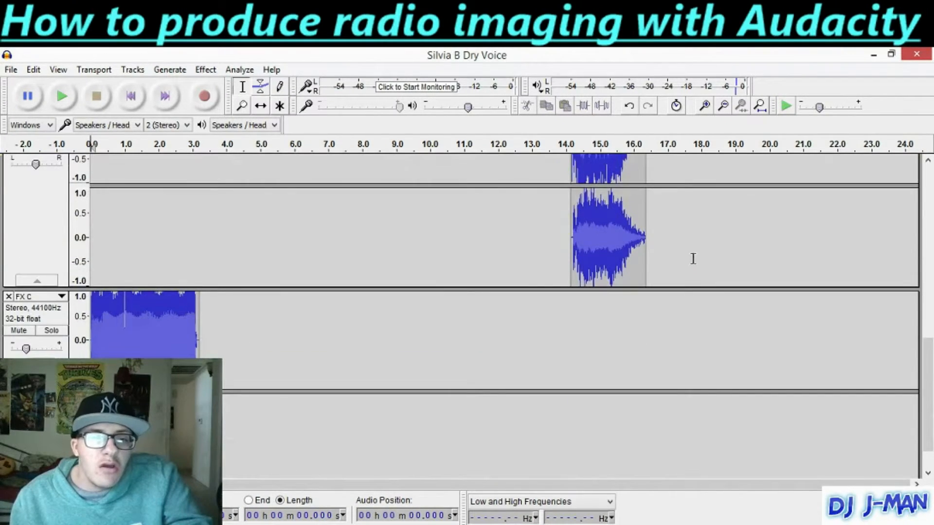
scroll(692, 259, "down", 2)
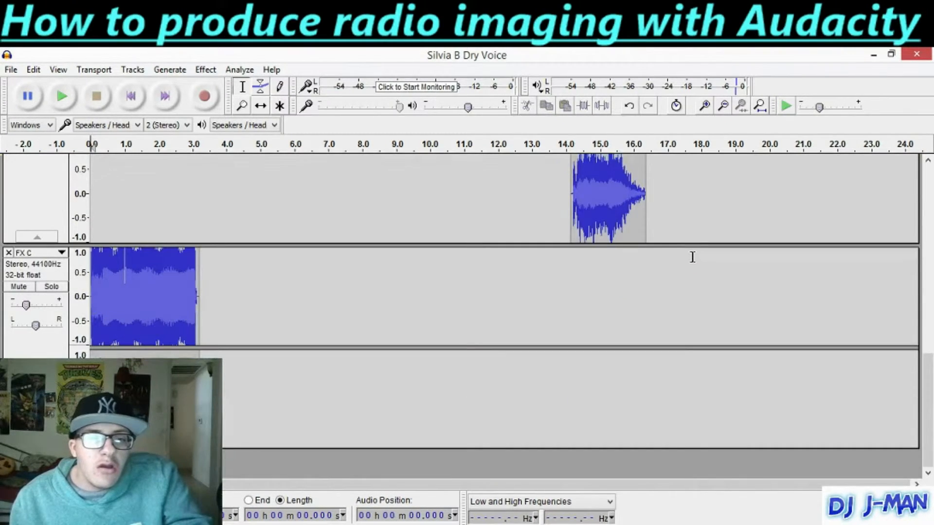
left_click(651, 441)
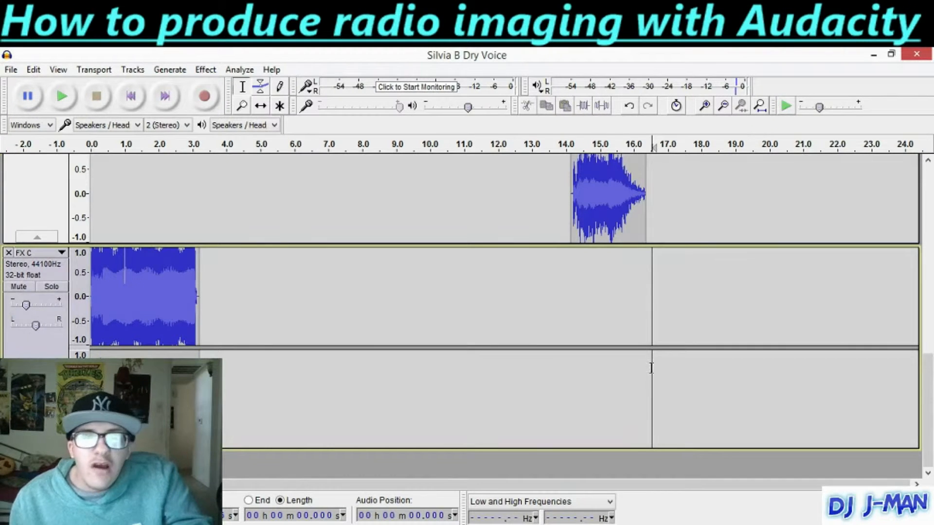
scroll(662, 240, "up", 12)
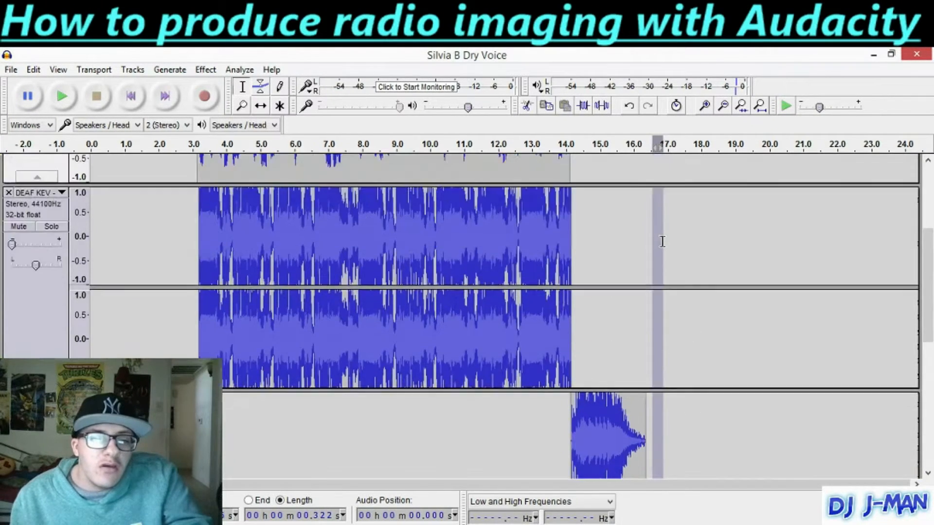
mouse_move(652, 238)
left_mouse_down()
mouse_move(410, 217)
mouse_move(92, 146)
left_mouse_up()
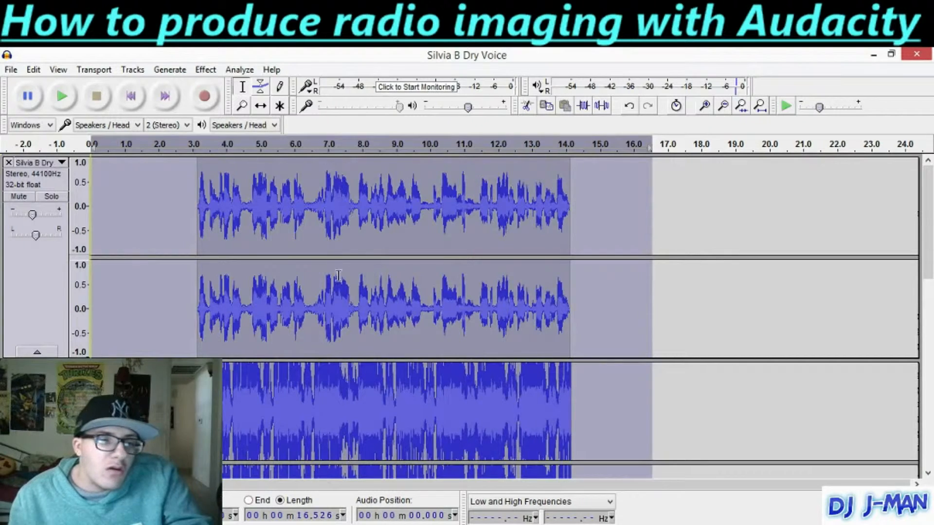
scroll(301, 278, "down", 5)
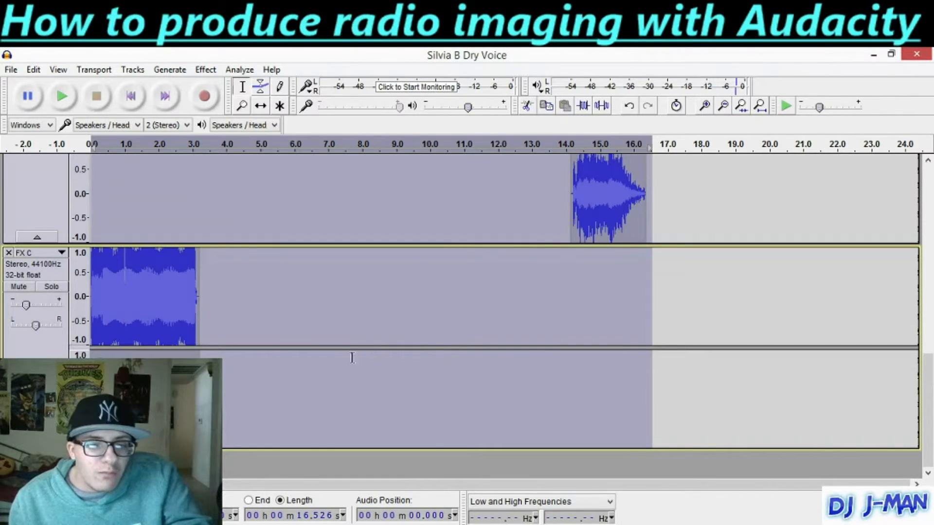
scroll(335, 361, "up", 3)
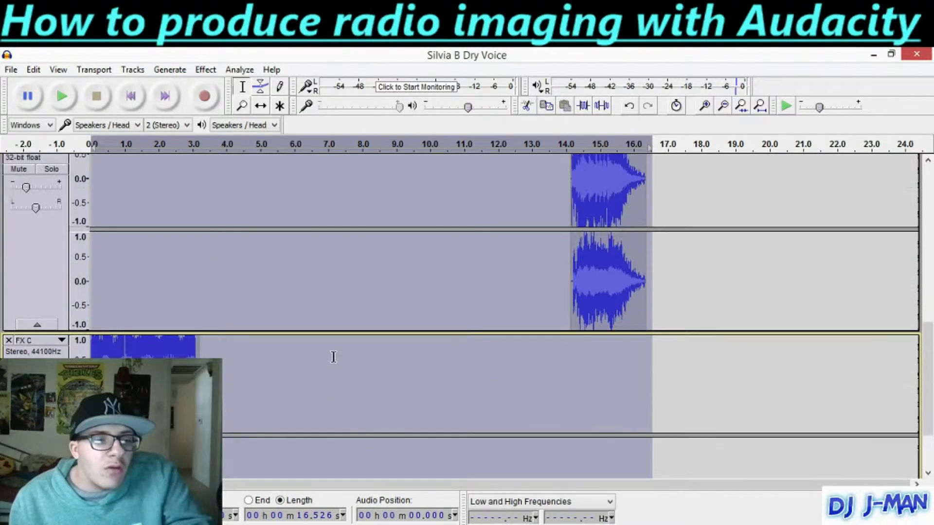
scroll(319, 360, "up", 6)
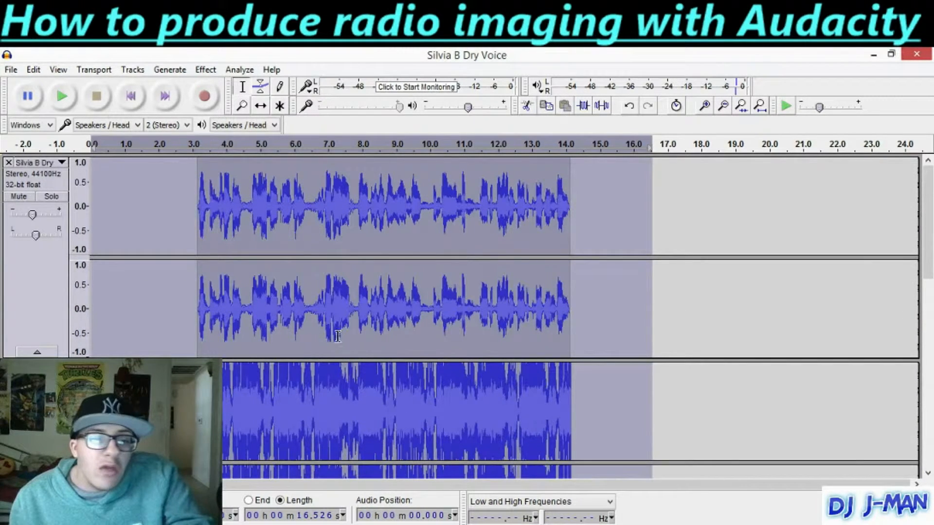
scroll(337, 336, "down", 4)
scroll(478, 298, "up", 4)
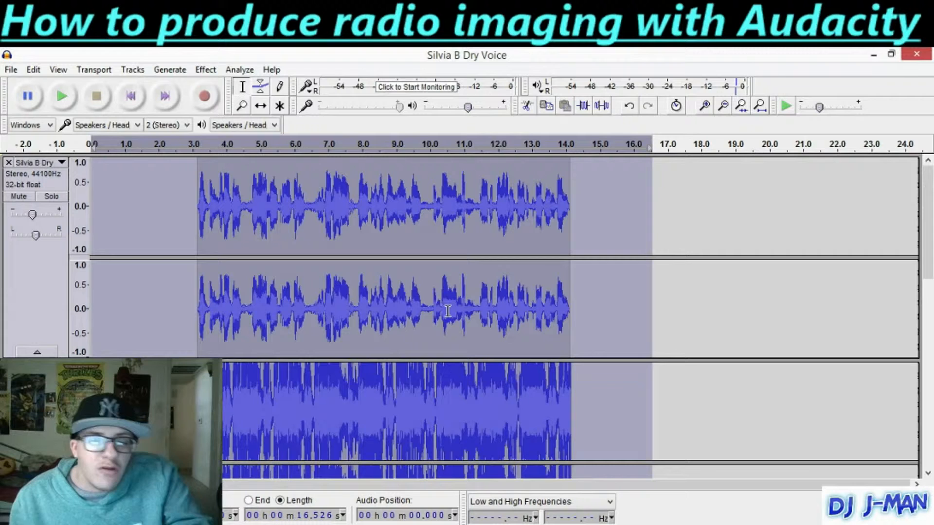
Export the selected audio as an MP3 file named Sky 106 in the Music folder
left_click(11, 71)
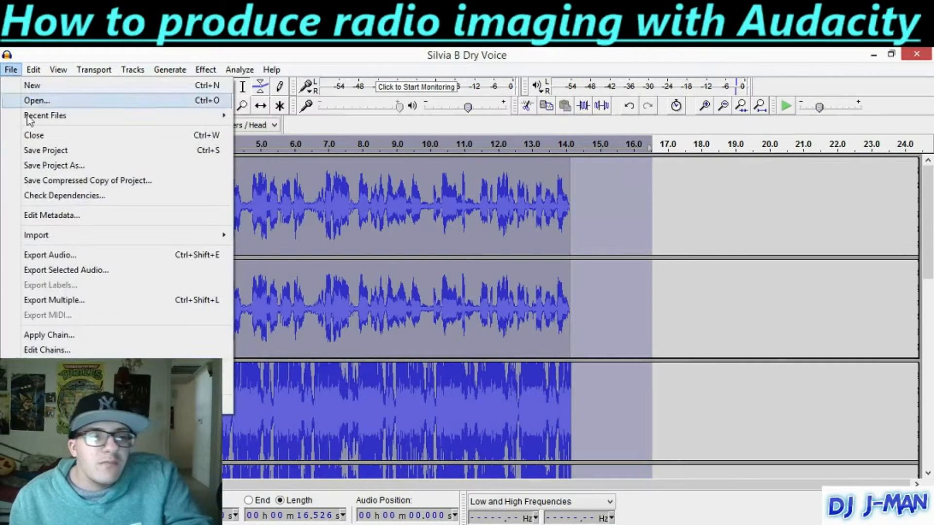
left_click(86, 272)
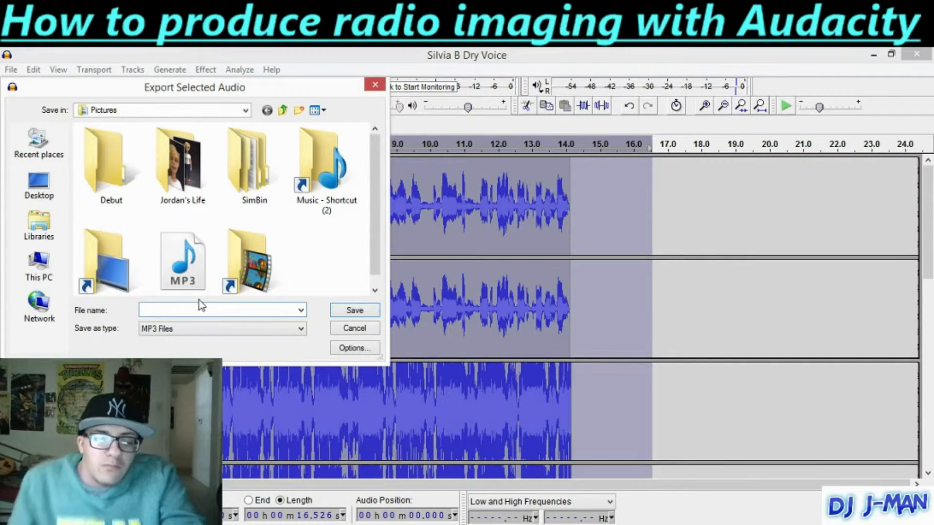
type("Sky ")
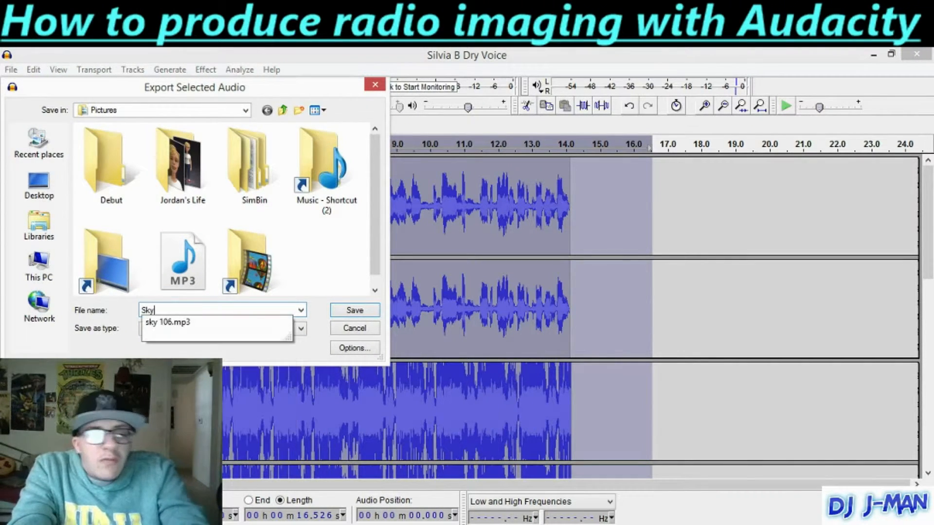
type("107")
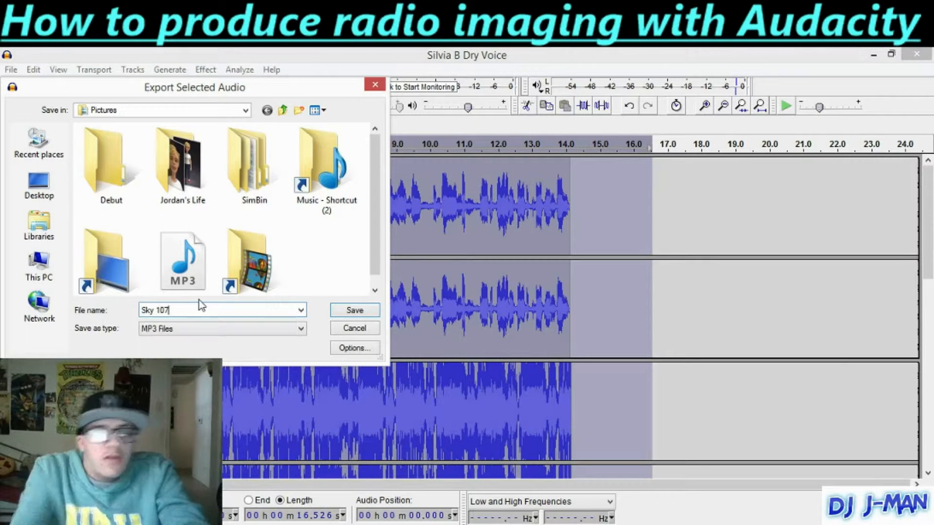
key("BackSpace")
type("6")
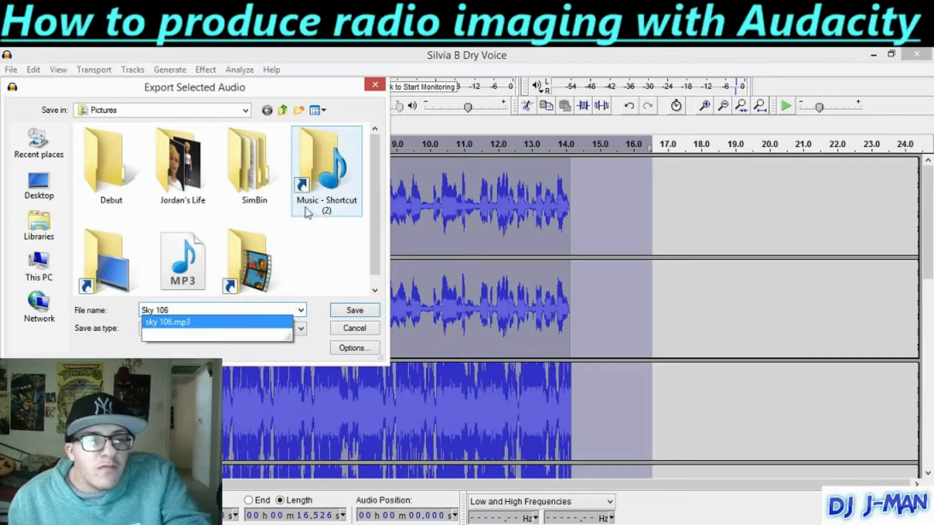
double_click(325, 206)
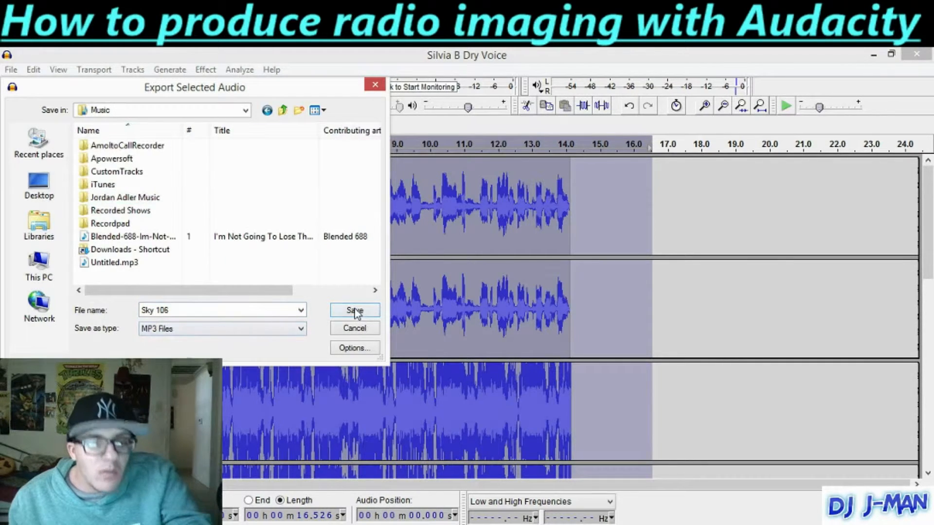
left_click(356, 311)
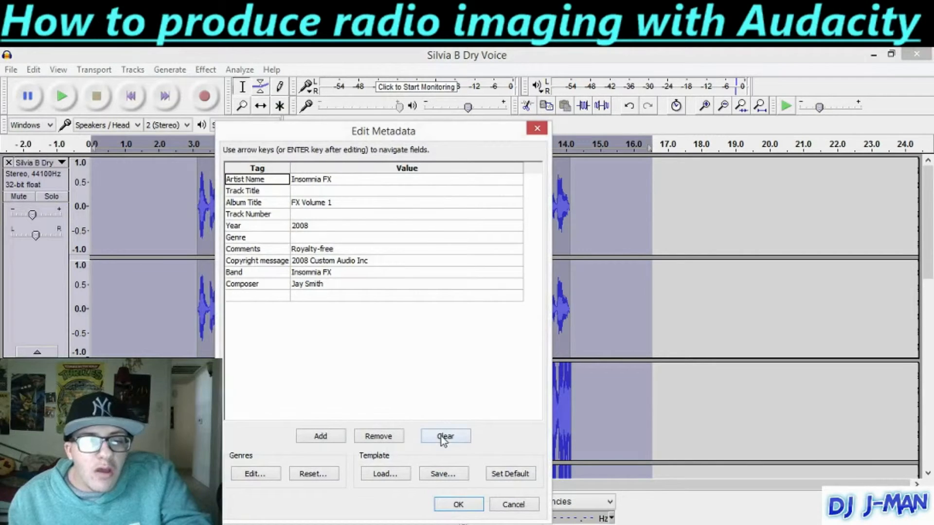
Clear the metadata, enter Sky 106 as artist name and Siliva B Sweeper as track title, then complete the export and minimize the window
left_click(444, 437)
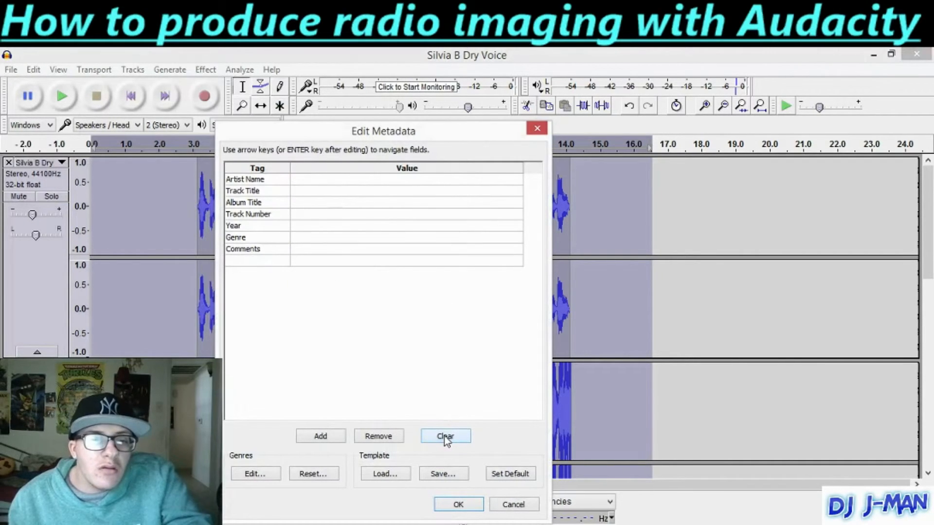
left_click(319, 183)
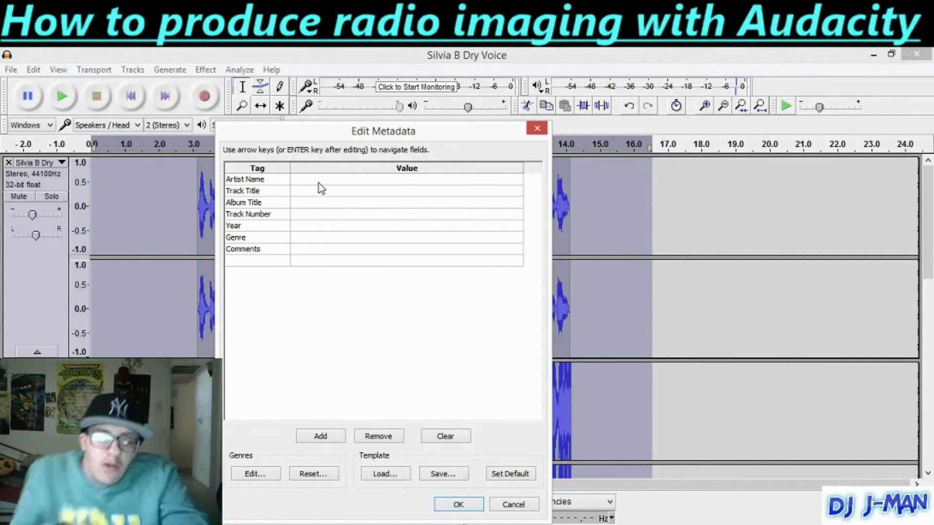
type("Sky 10")
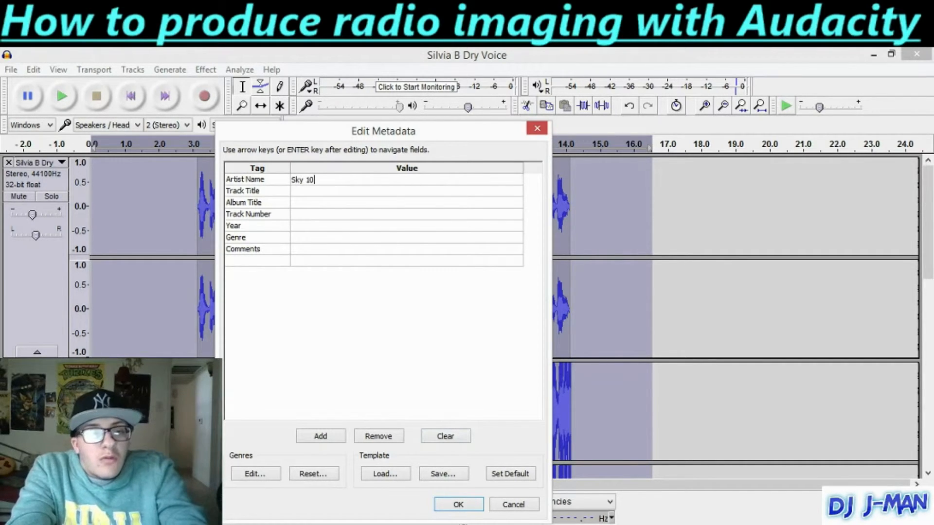
type("6")
left_click(331, 190)
type("Silva B Sweeper")
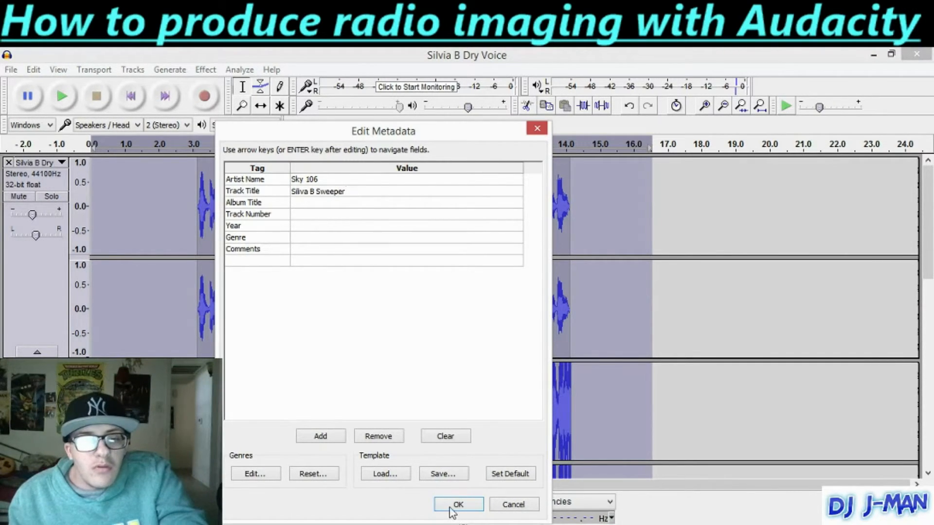
left_click(452, 506)
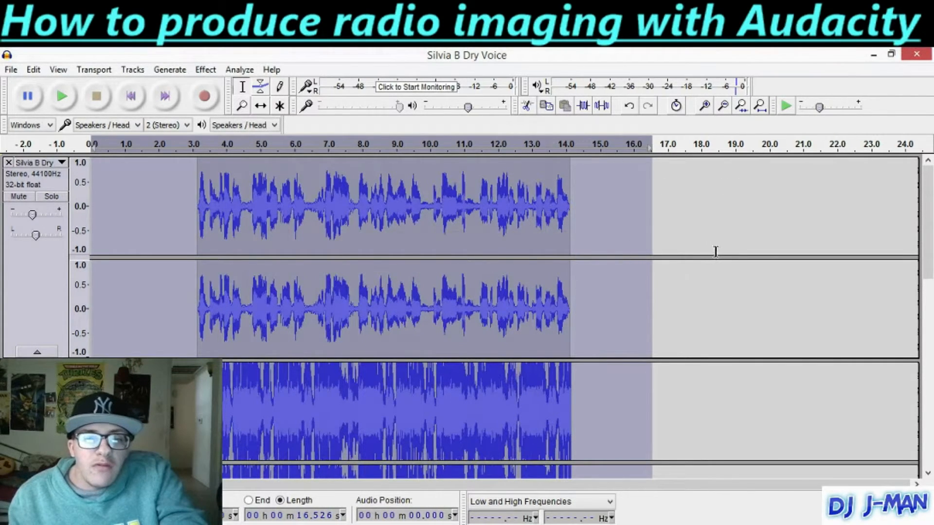
left_click(879, 54)
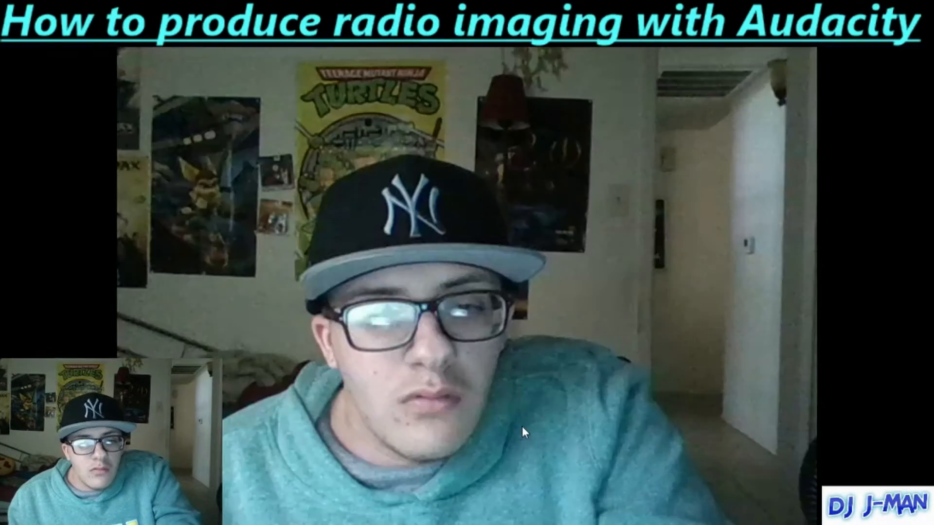